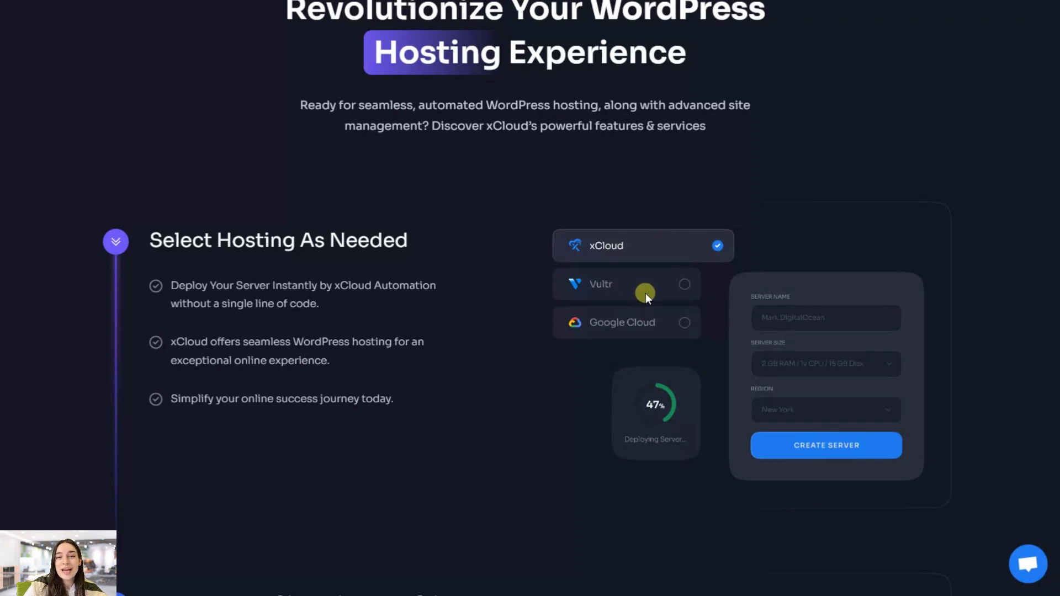
Step: Look through the hosting selection, site launch, server management and cloud integration sections of the xCloud homepage
scroll(645, 293, "down", 6)
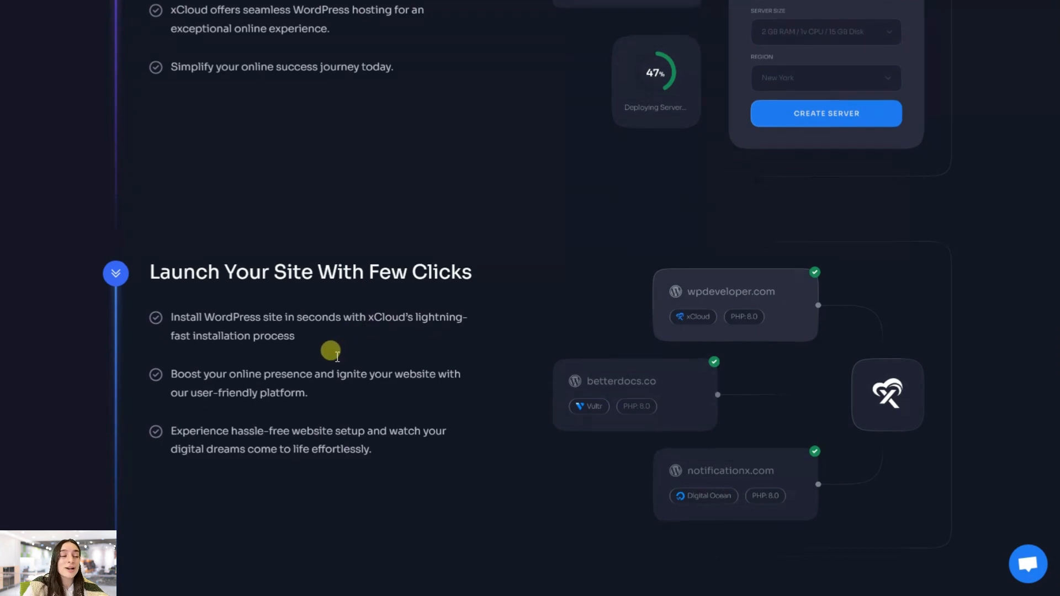
scroll(331, 348, "down", 6)
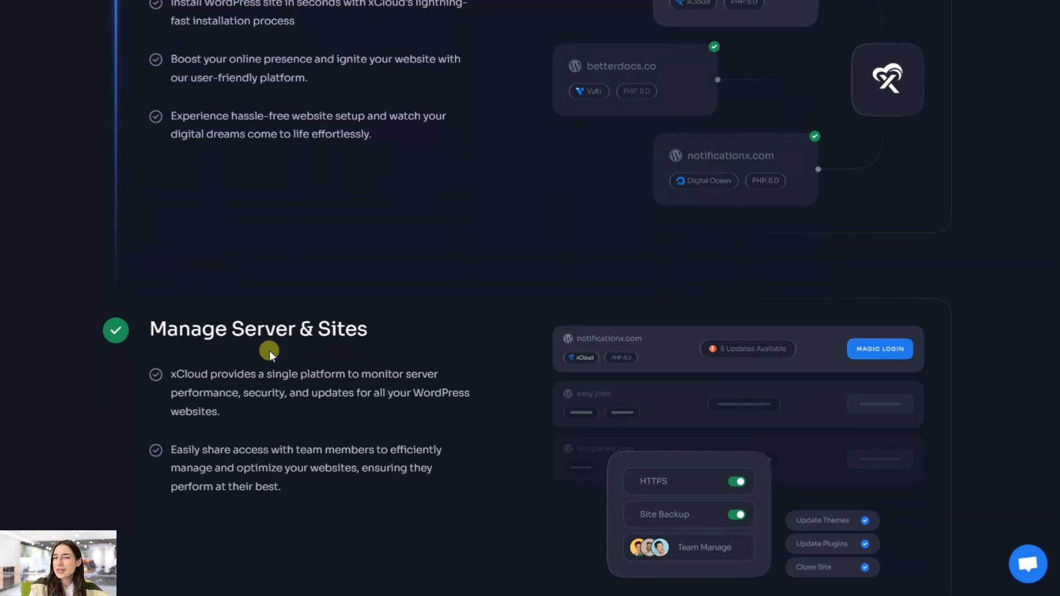
scroll(270, 350, "down", 11)
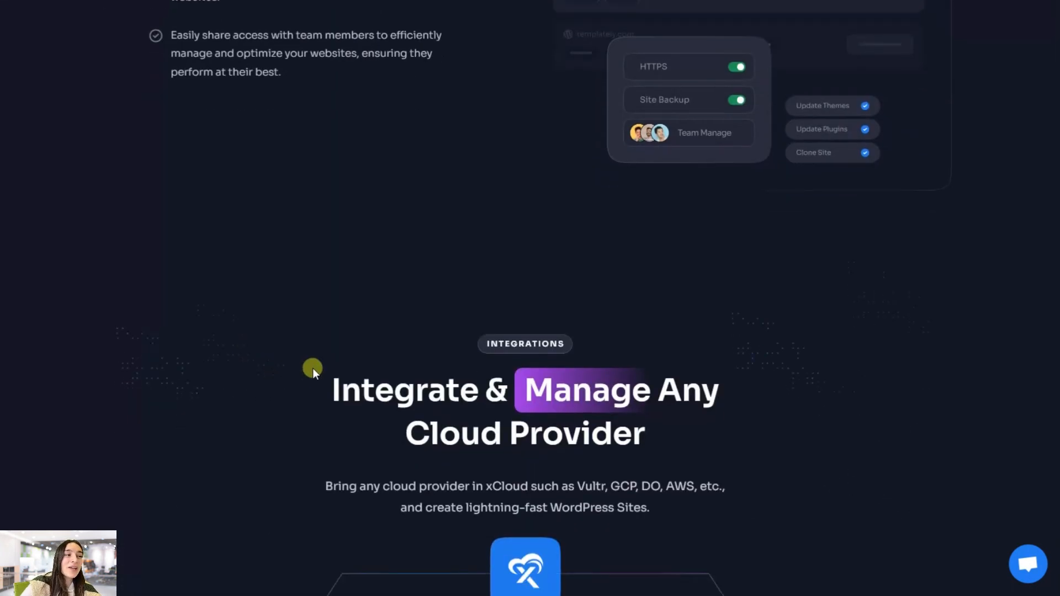
scroll(316, 325, "up", 20)
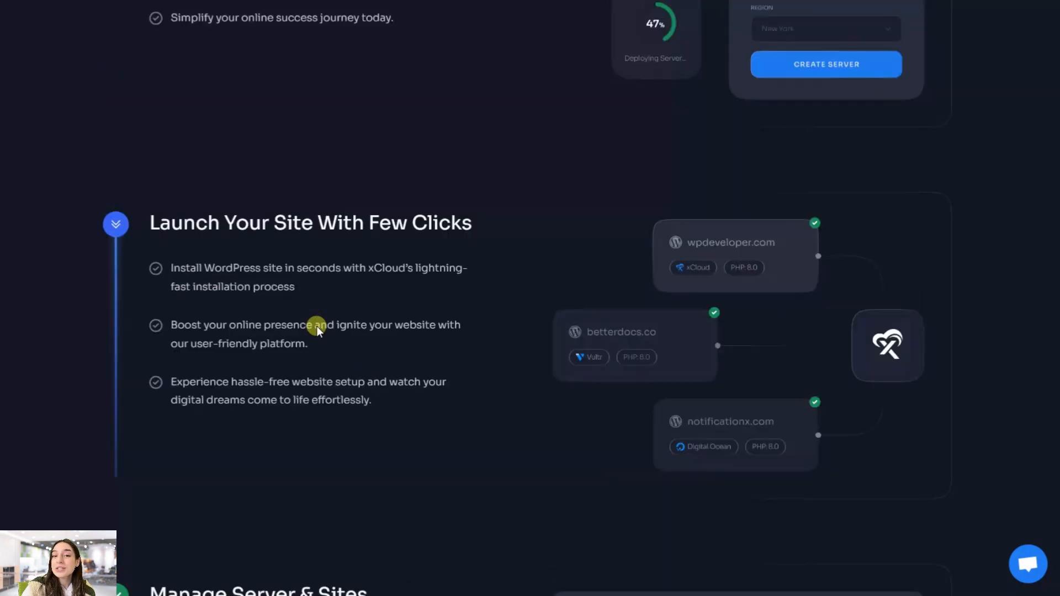
scroll(316, 326, "up", 10)
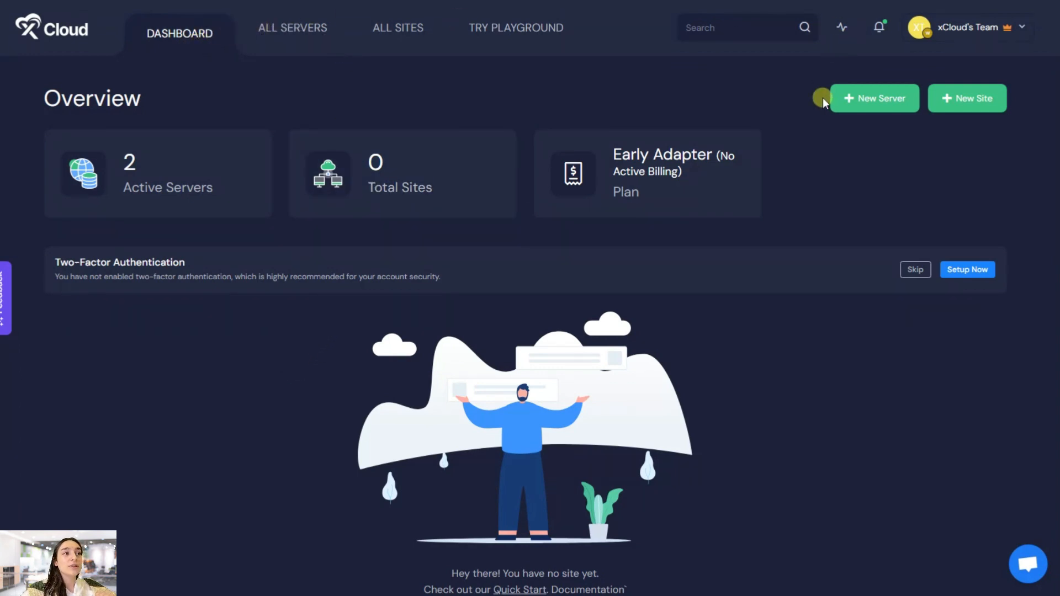
Step: Start creating a new server from the dashboard with the xCloud (Managed) hosting option
left_click(871, 102)
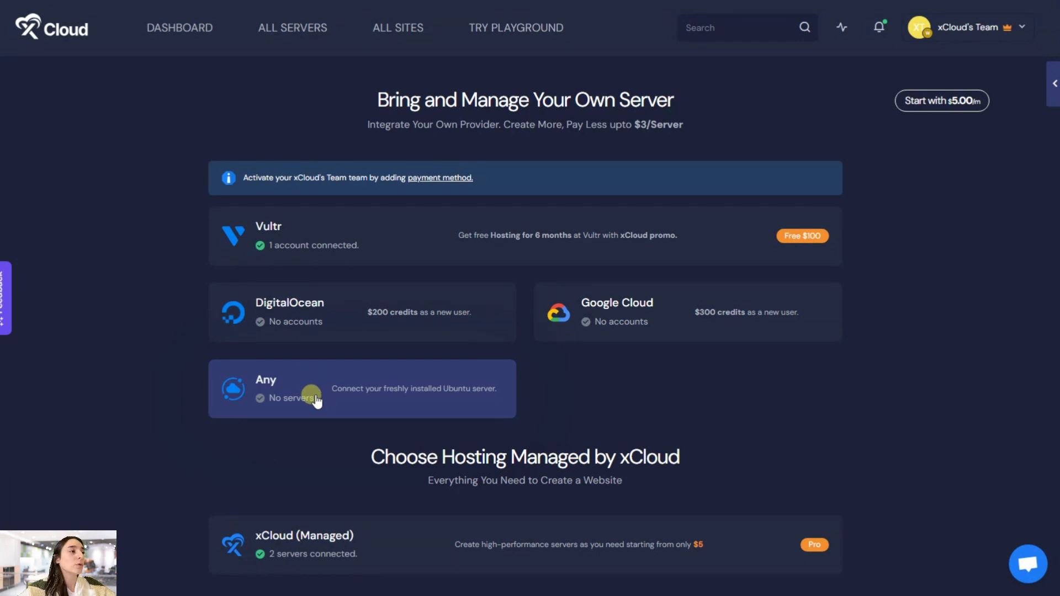
scroll(381, 304, "down", 1)
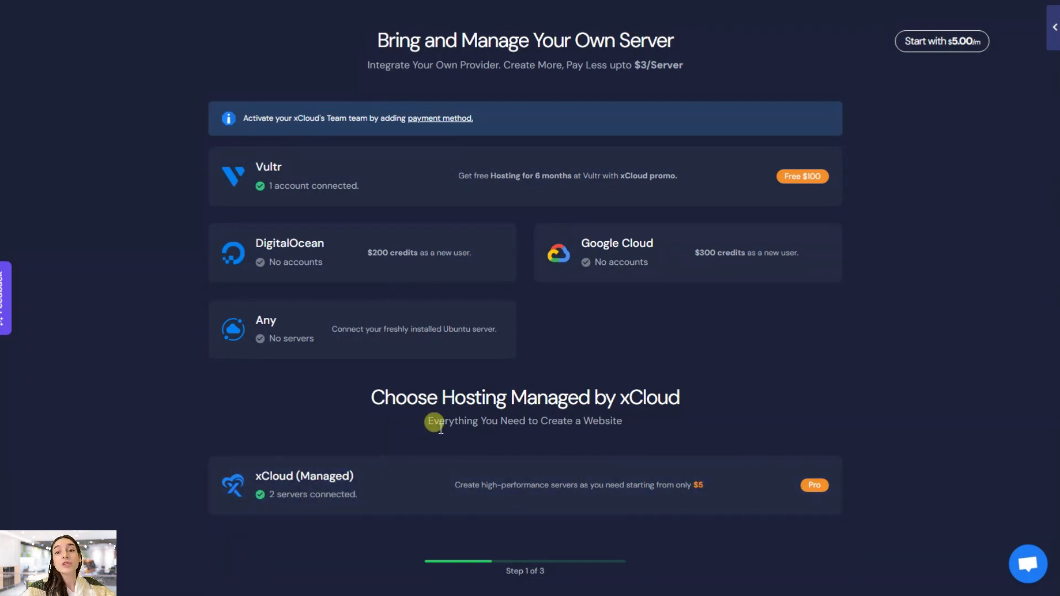
left_click(477, 488)
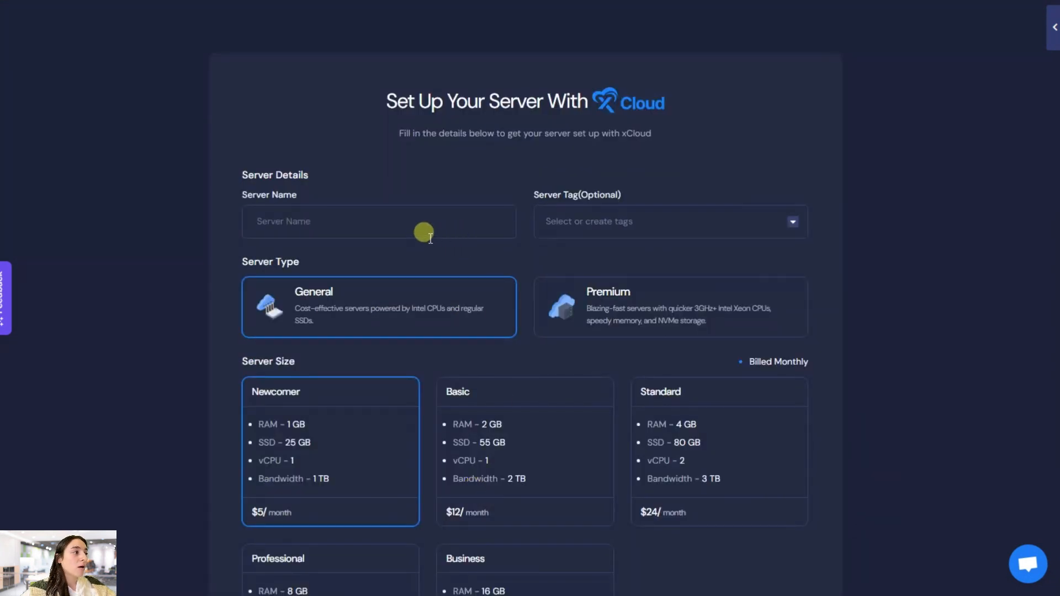
Step: Name the server "server2" and add the tag "demo" to it
left_click(429, 237)
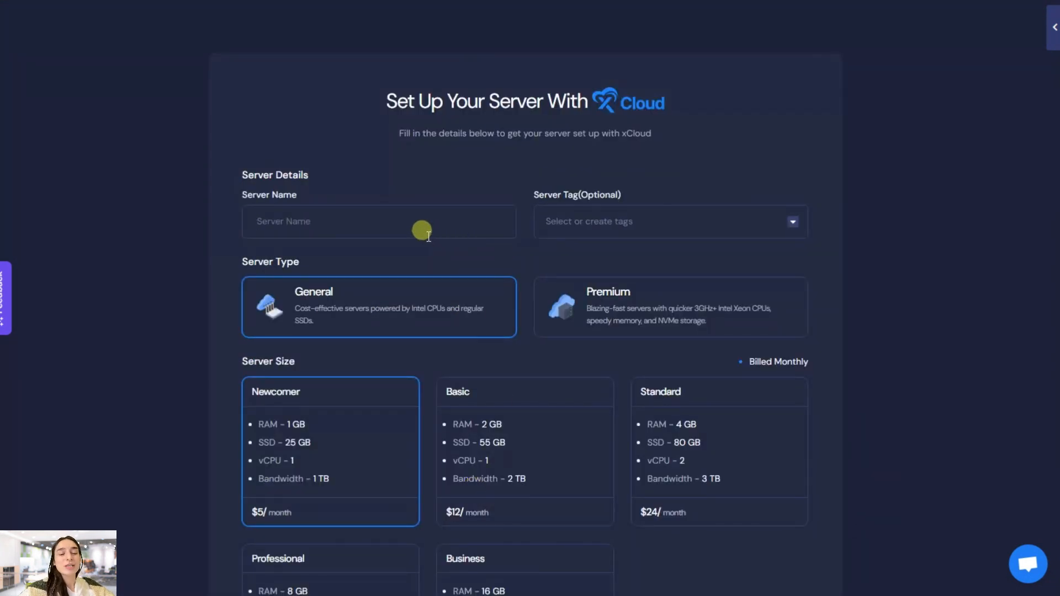
type("ser")
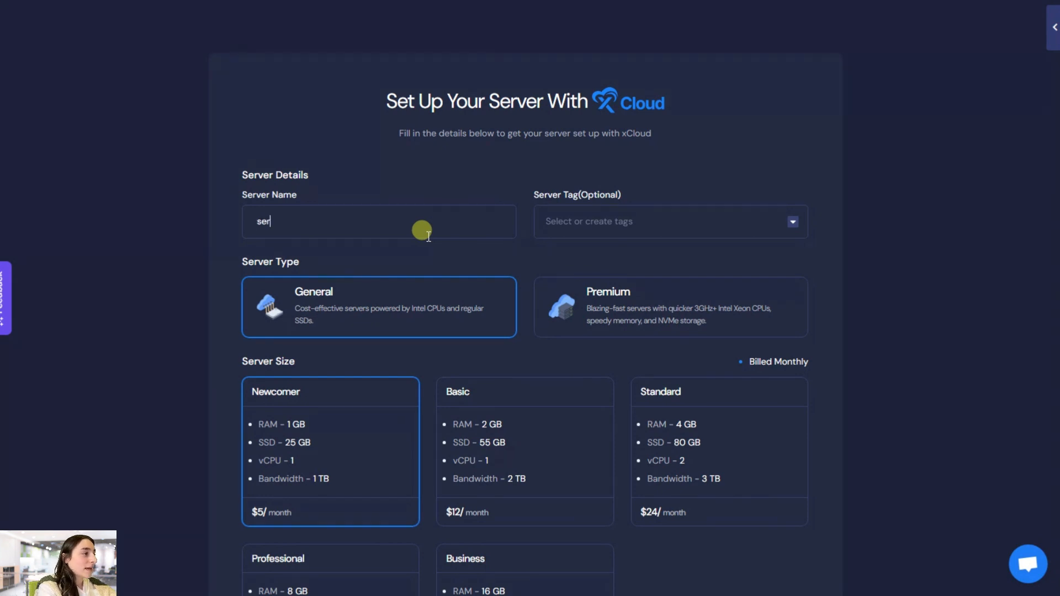
type("ver2")
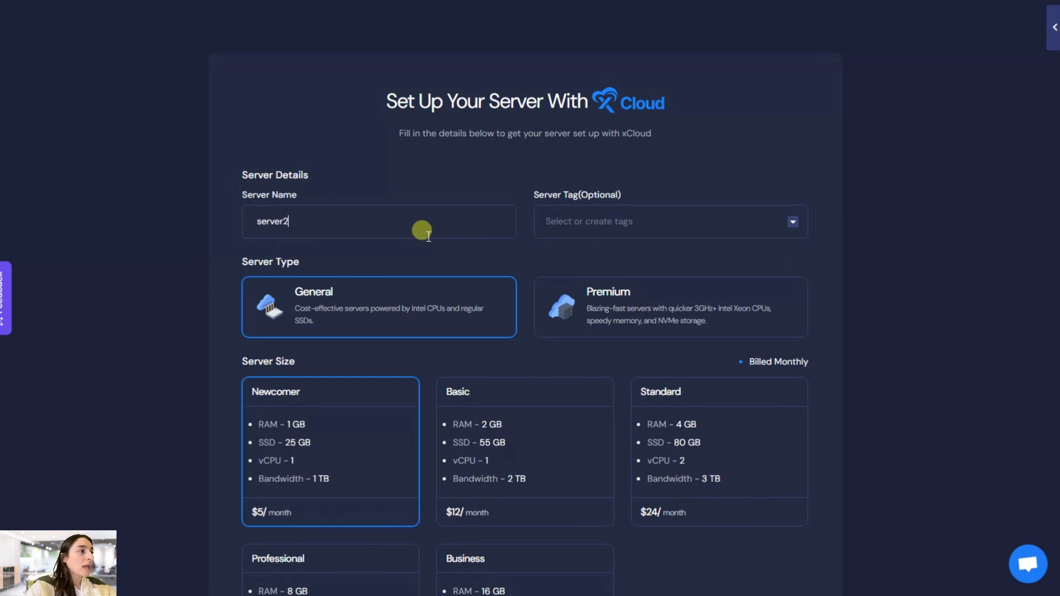
left_click(636, 223)
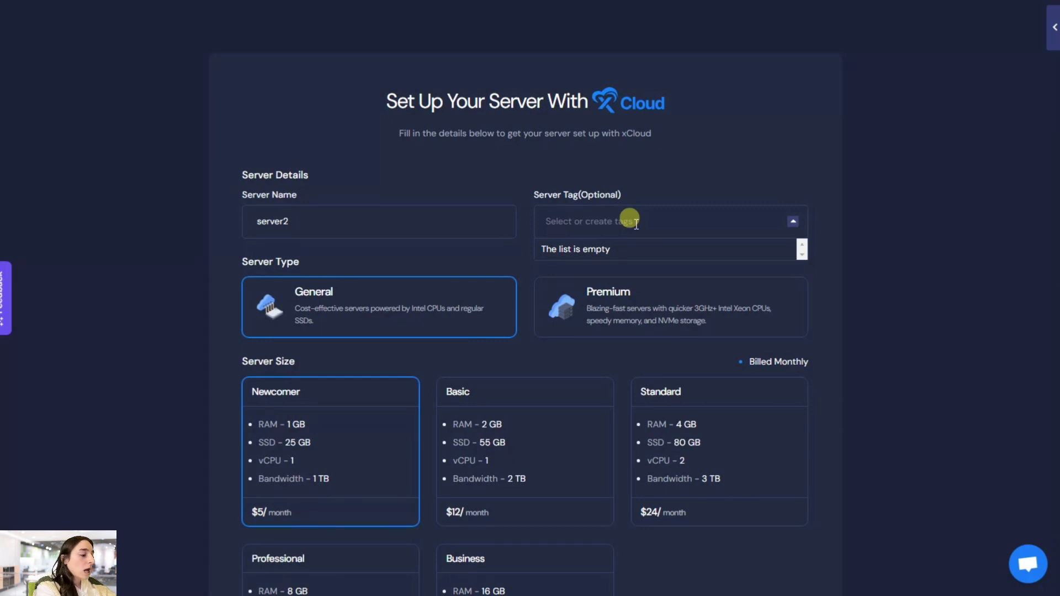
type("demo")
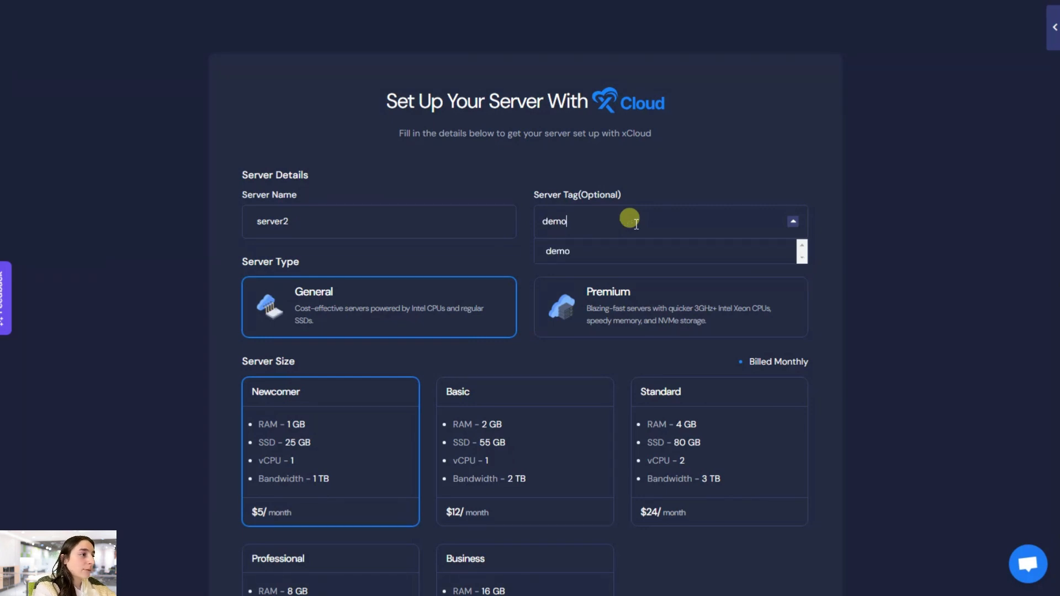
key("Return")
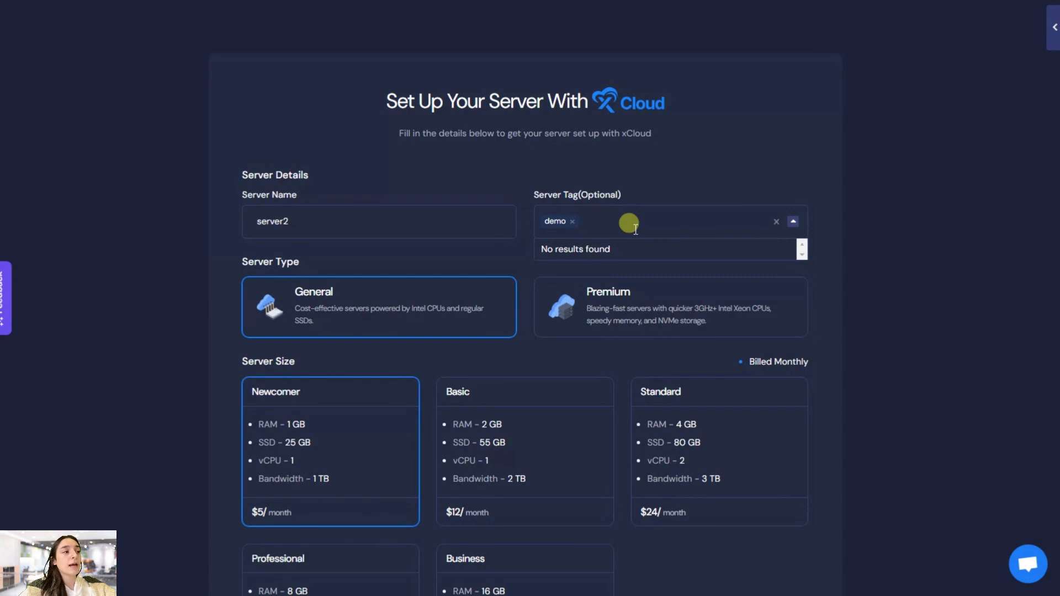
Step: Compare the General and Premium server types and their sizes, and choose Premium with the Lite size
scroll(367, 329, "down", 1)
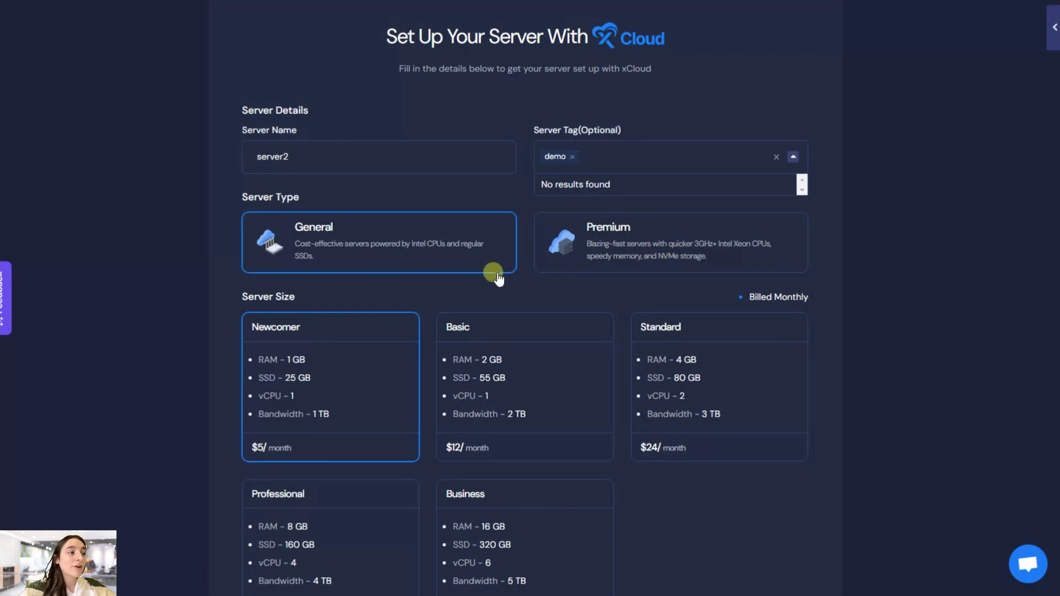
left_click(594, 224)
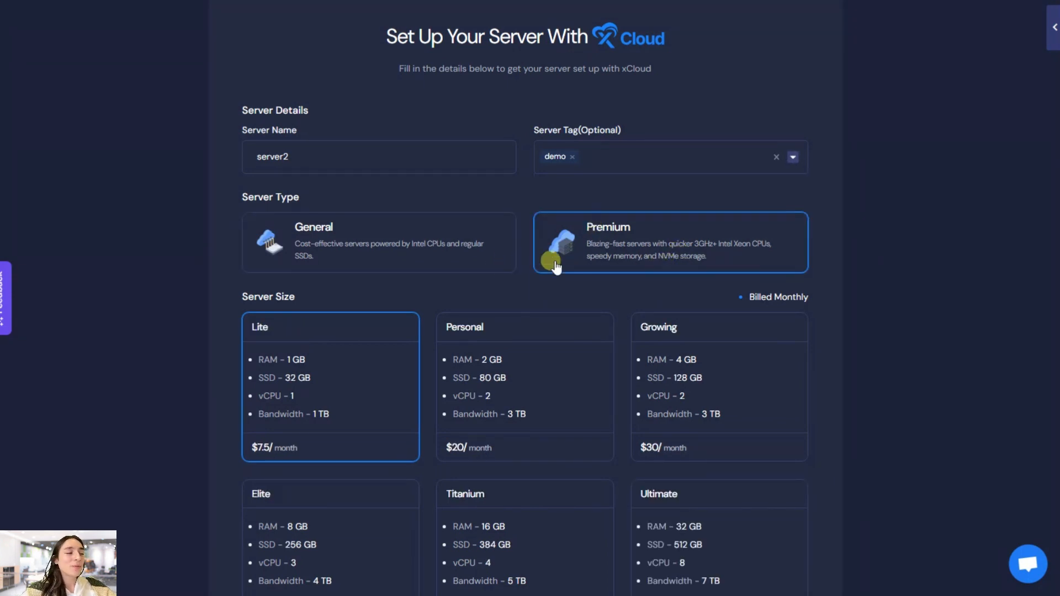
scroll(428, 300, "down", 1)
scroll(383, 316, "down", 1)
left_click(473, 97)
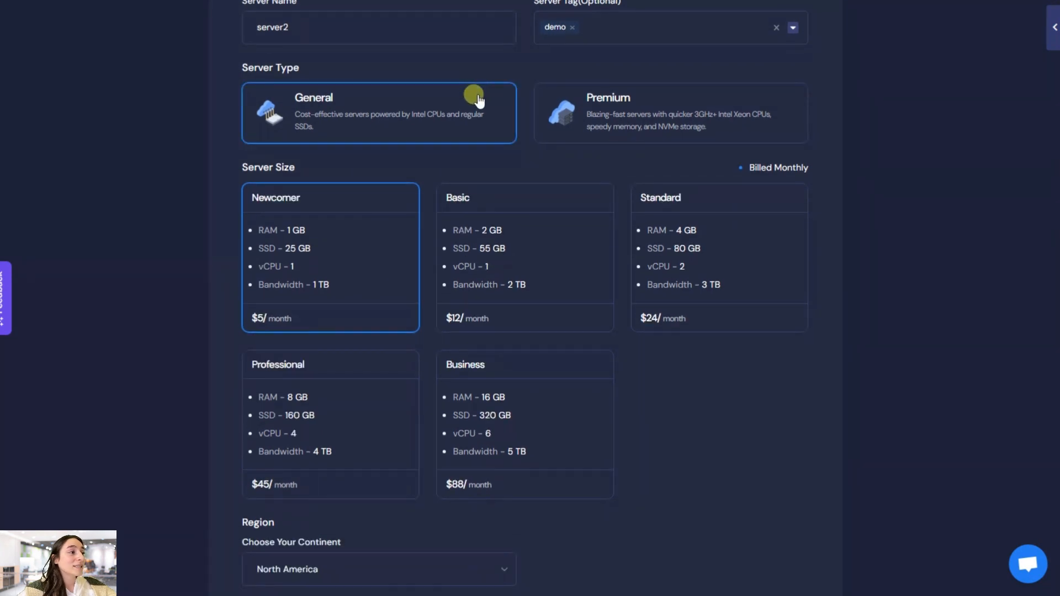
left_click(601, 101)
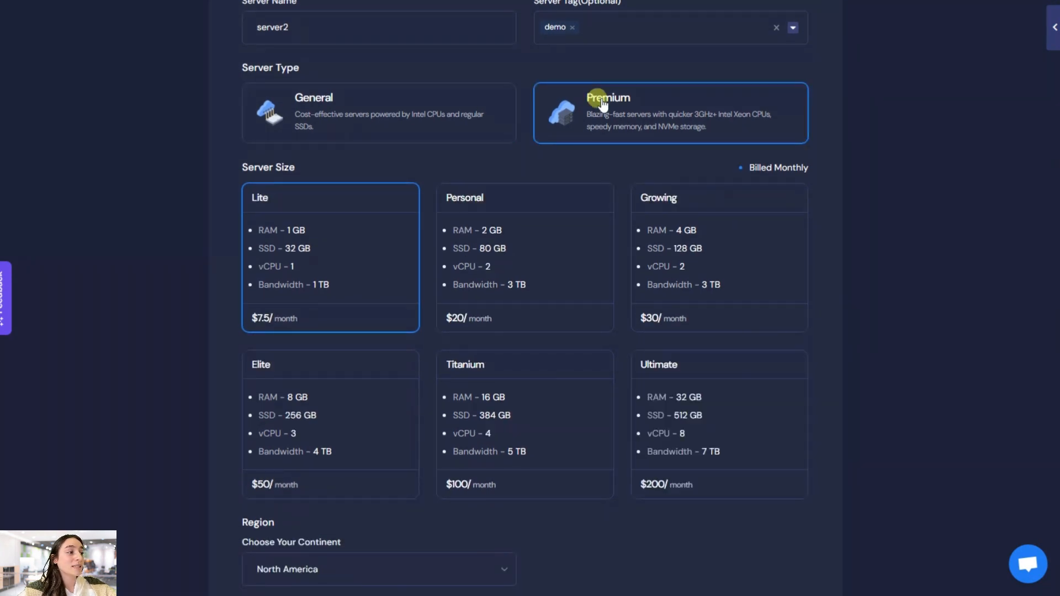
left_click(408, 122)
left_click(635, 100)
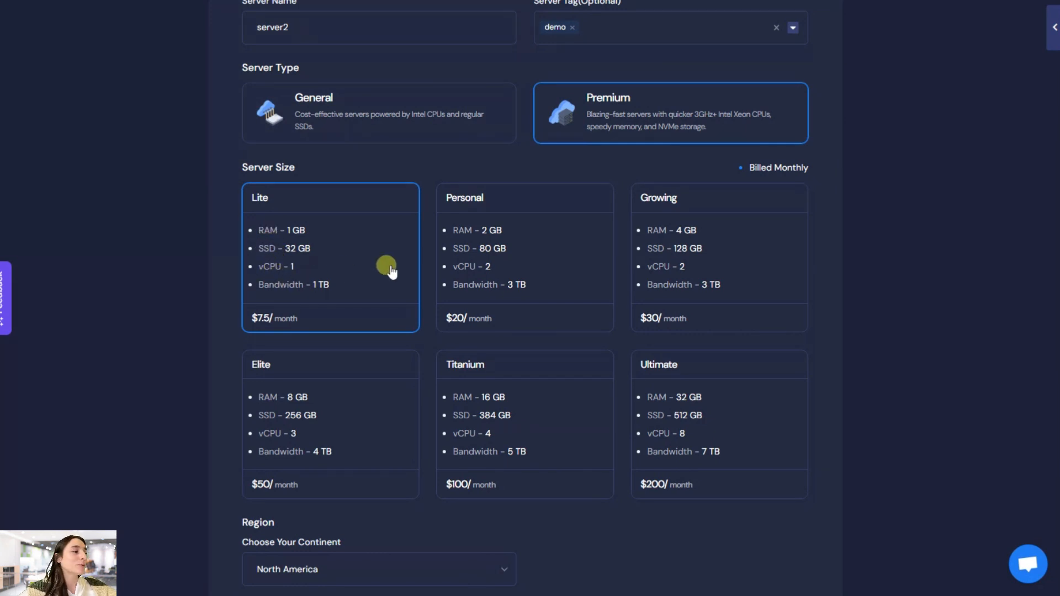
Step: Choose Chicago as the server region in North America and MySQL 8.0 as the database type
scroll(386, 267, "down", 2)
scroll(300, 226, "down", 4)
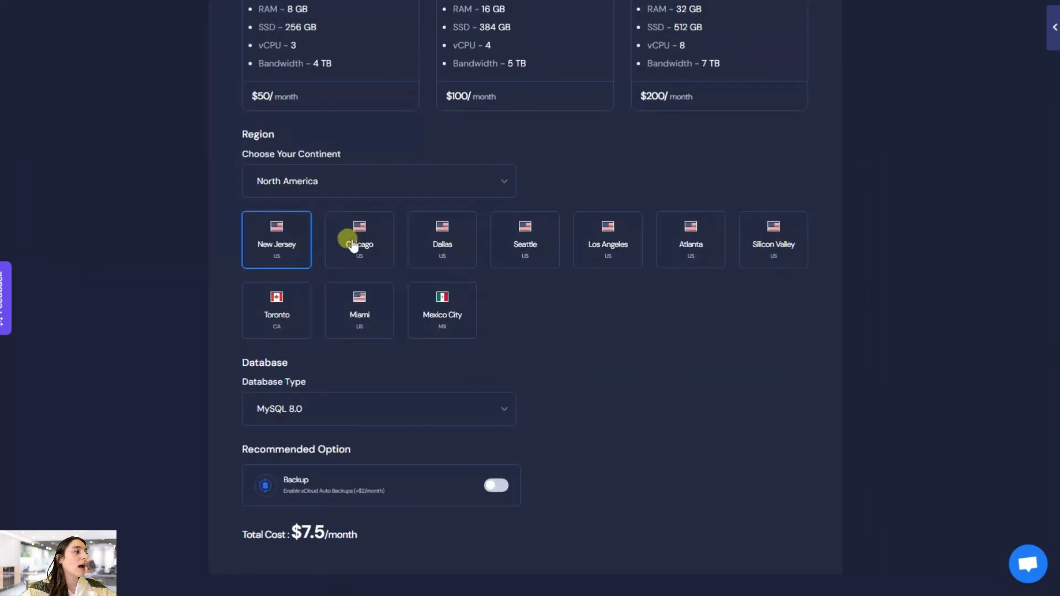
left_click(348, 236)
scroll(337, 240, "down", 2)
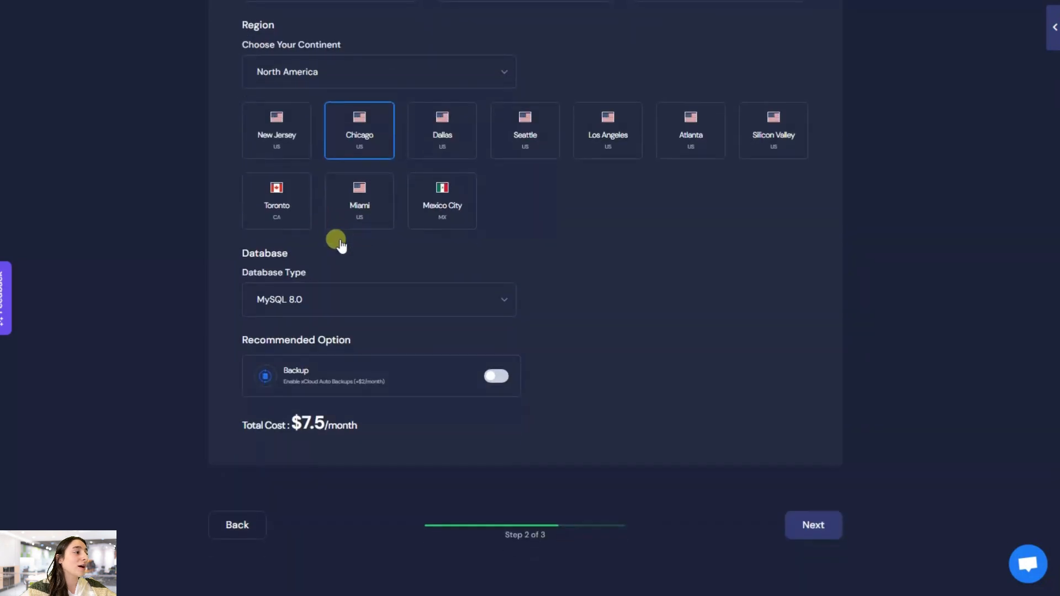
left_click(300, 298)
left_click(280, 326)
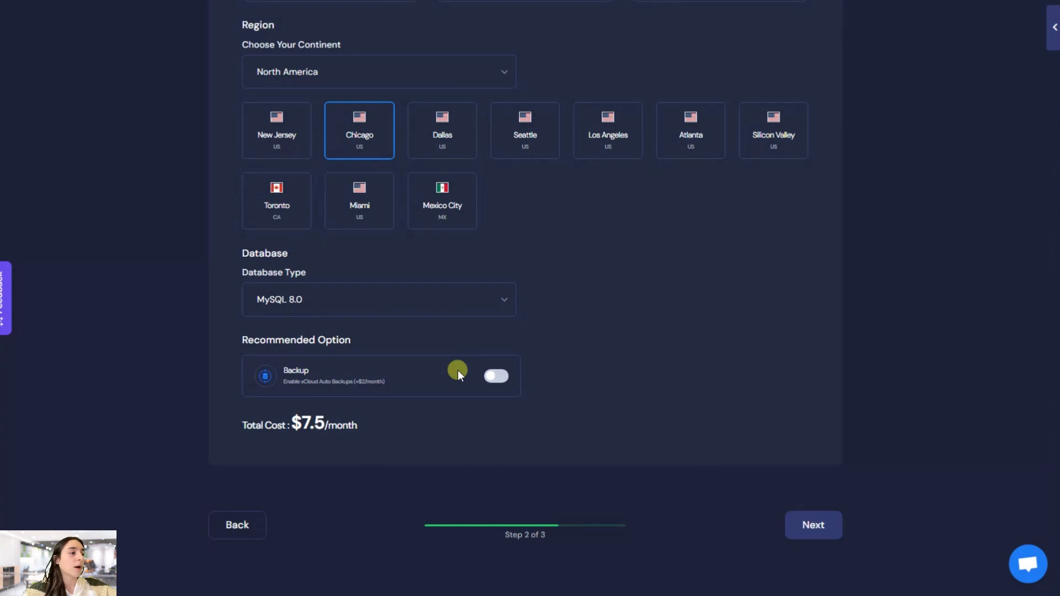
Step: Switch the auto backup option on and off again, and proceed with the server setup without backups
left_click(493, 376)
left_click(494, 376)
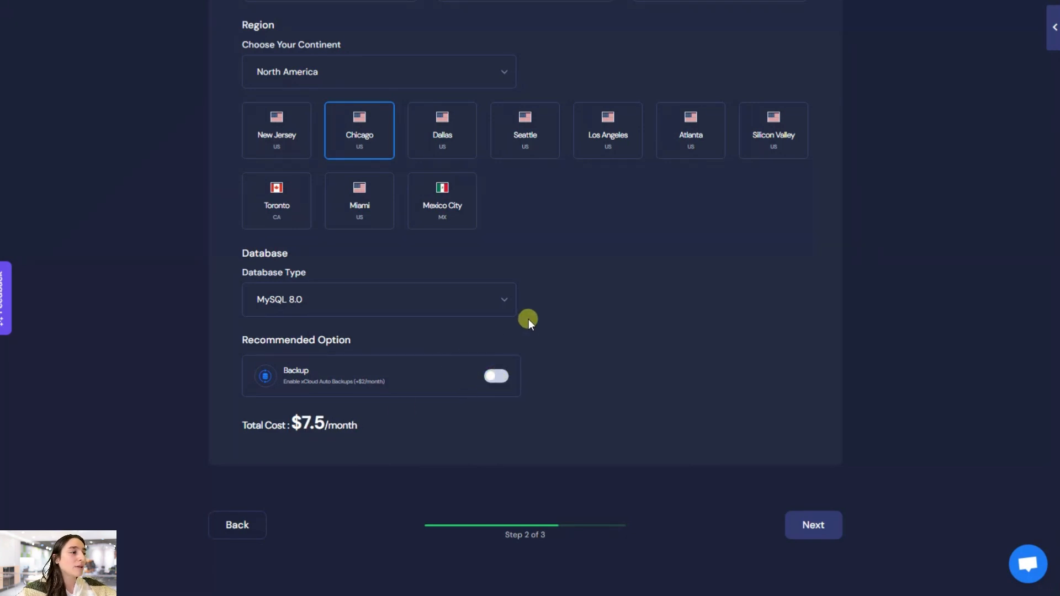
left_click(823, 524)
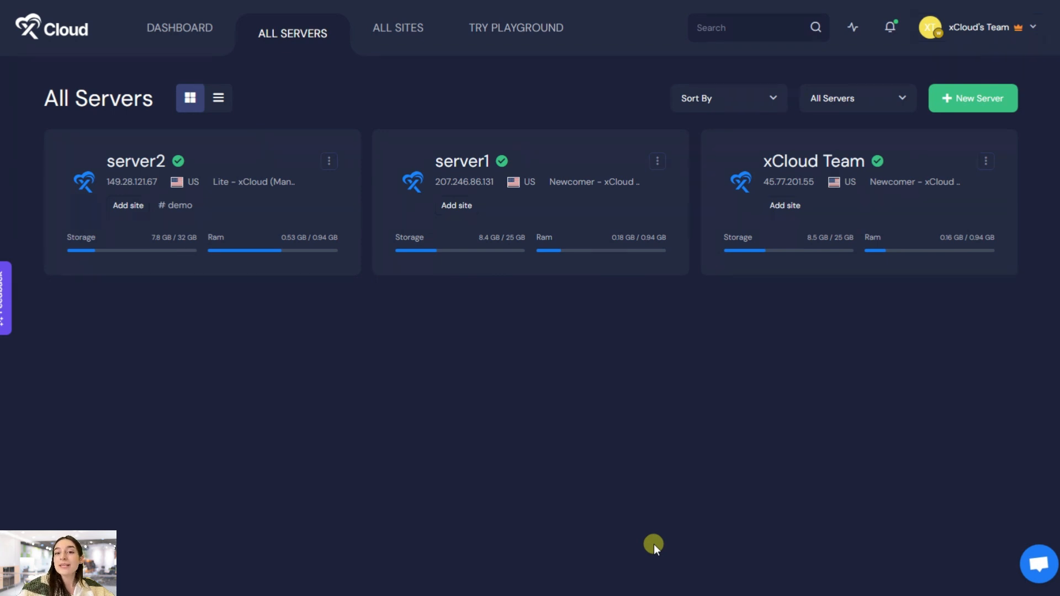
Step: Open server2 from the server list and look over the actions available for it
left_click(145, 173)
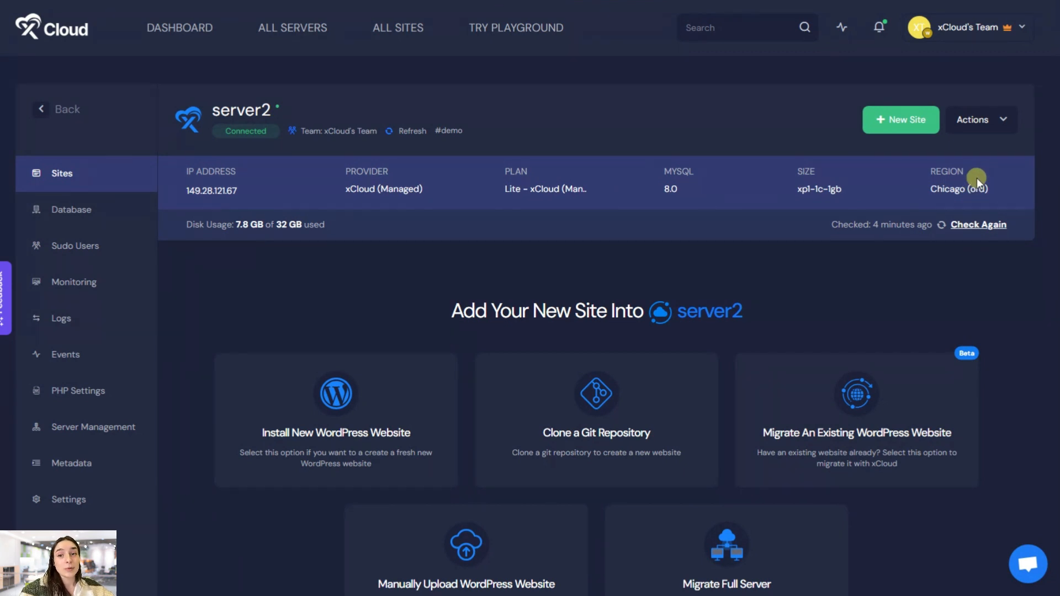
left_click(997, 119)
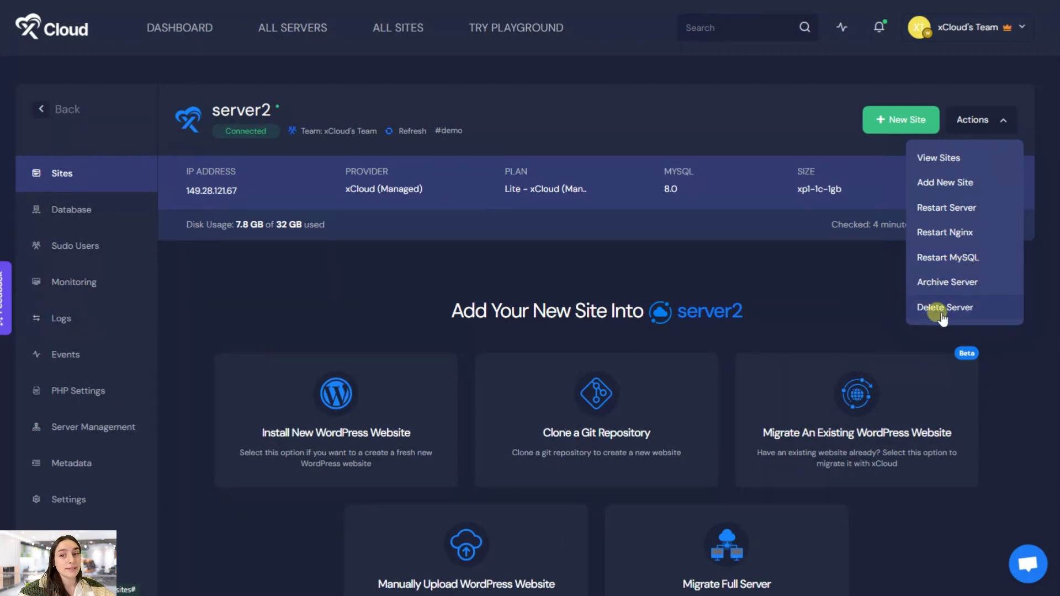
left_click(801, 277)
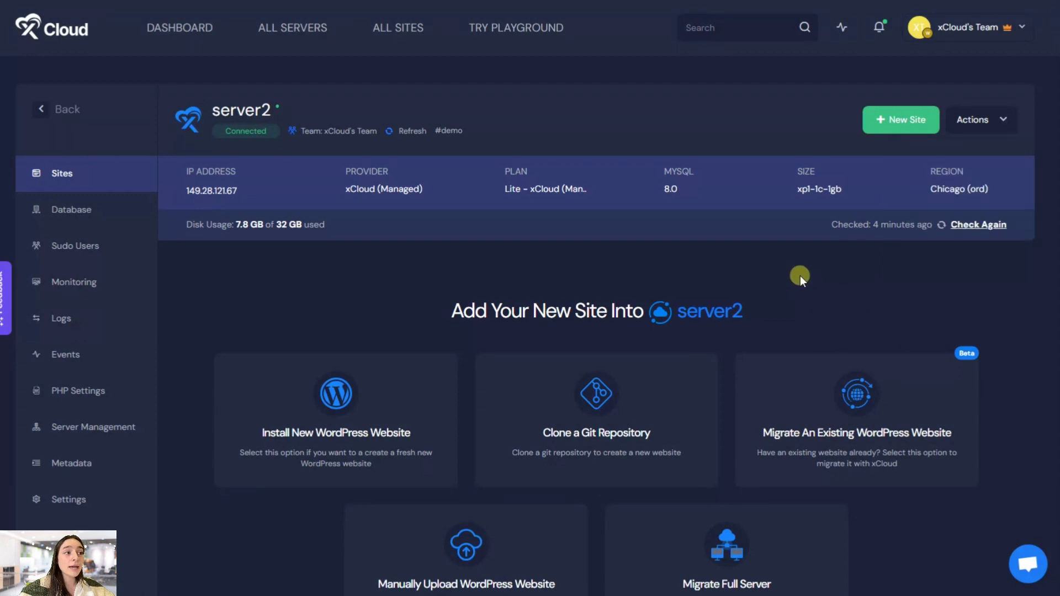
Step: Start installing a new WordPress website on server2, and enter the owner's first name followed by "Website" as the site title
left_click(879, 122)
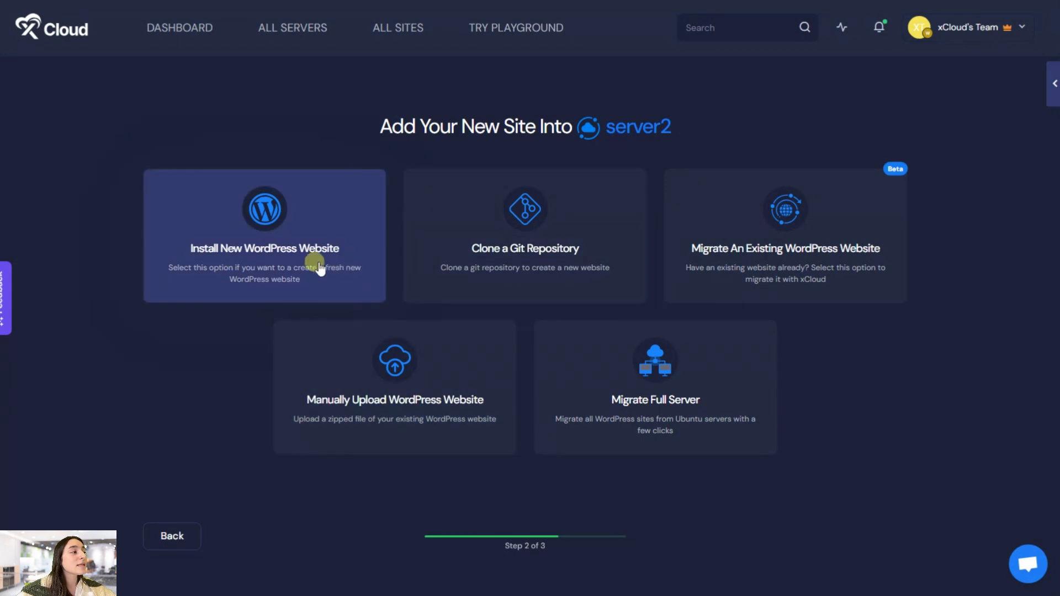
left_click(285, 258)
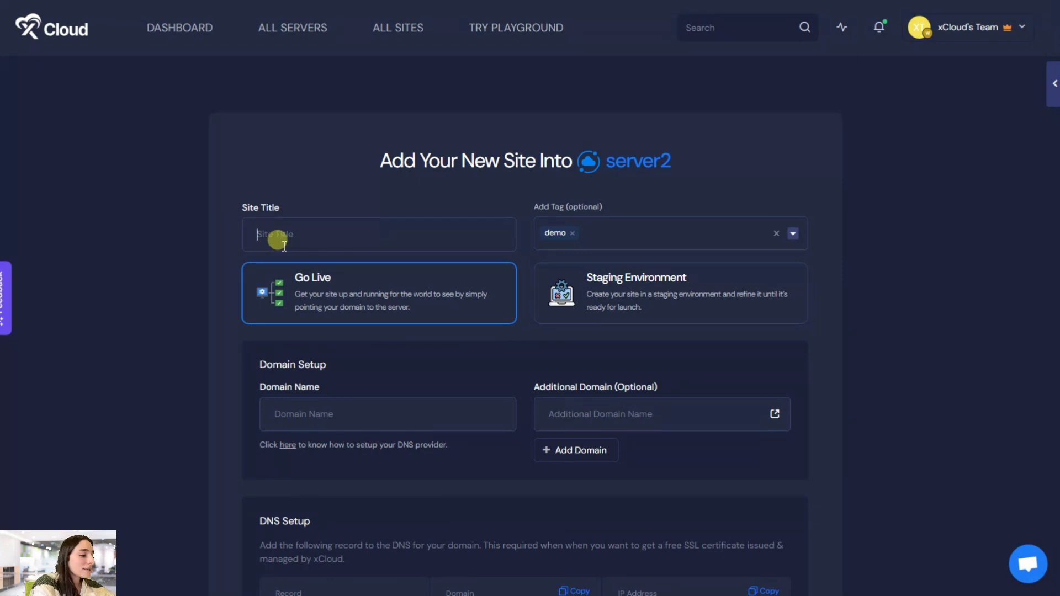
left_click(284, 246)
type("Anns ")
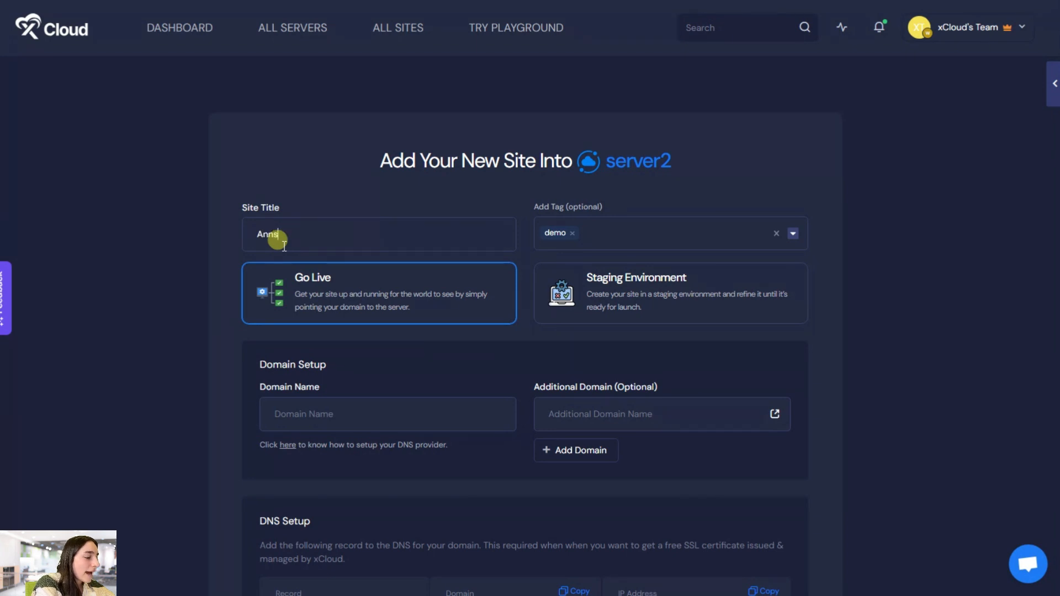
type("Website")
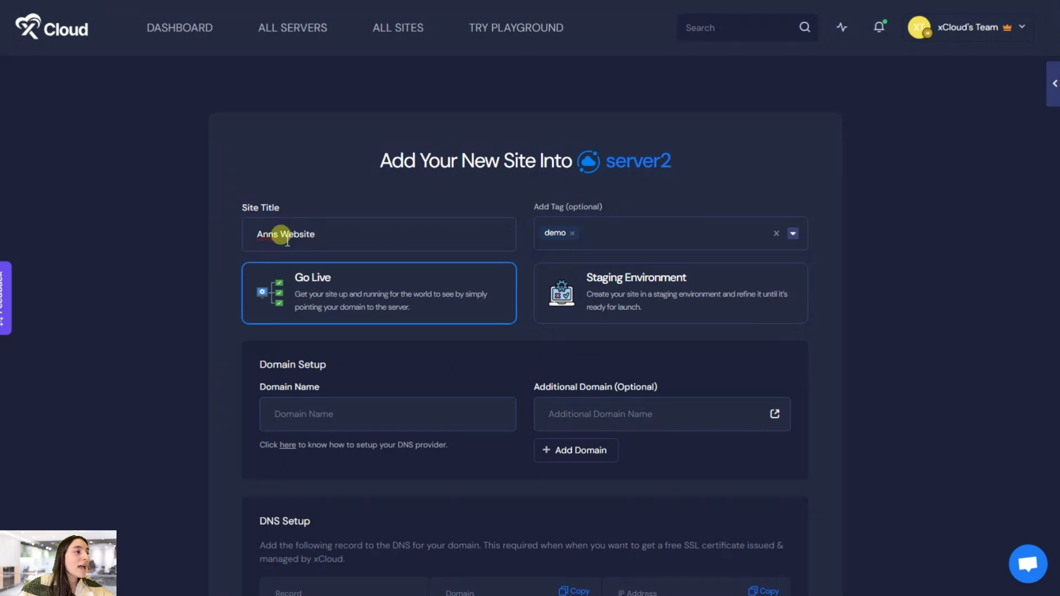
Step: Set the new site up as a Staging Environment and review its staging domain, caching and email settings
left_click(630, 285)
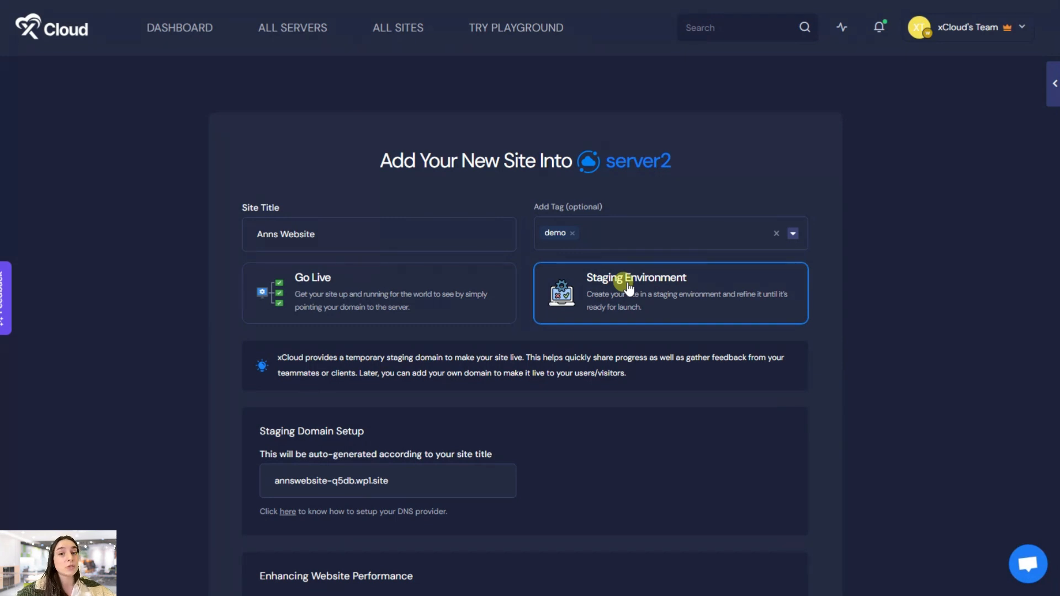
scroll(741, 355, "down", 7)
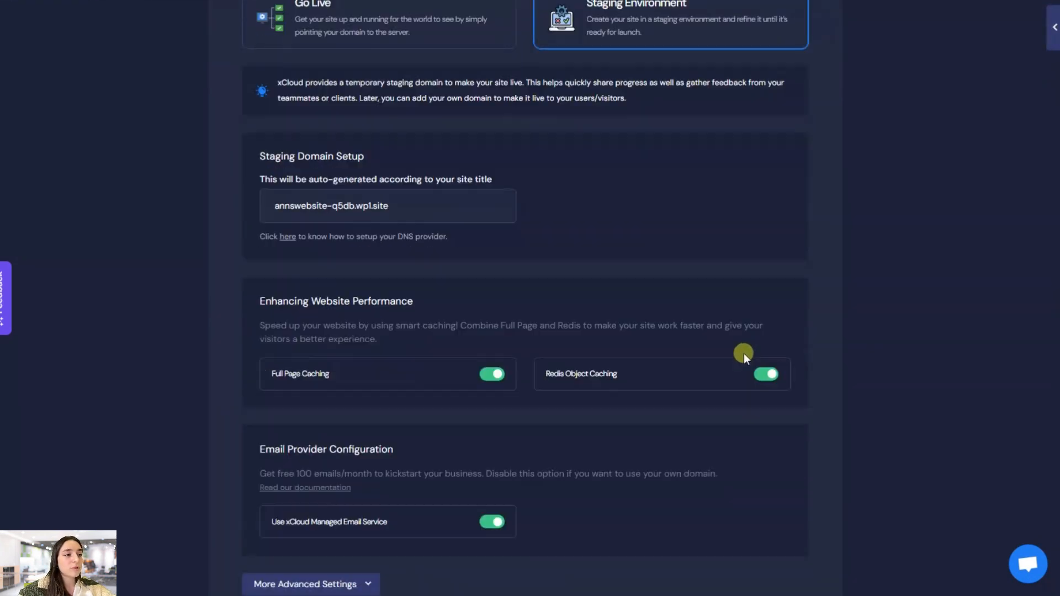
scroll(756, 482, "up", 7)
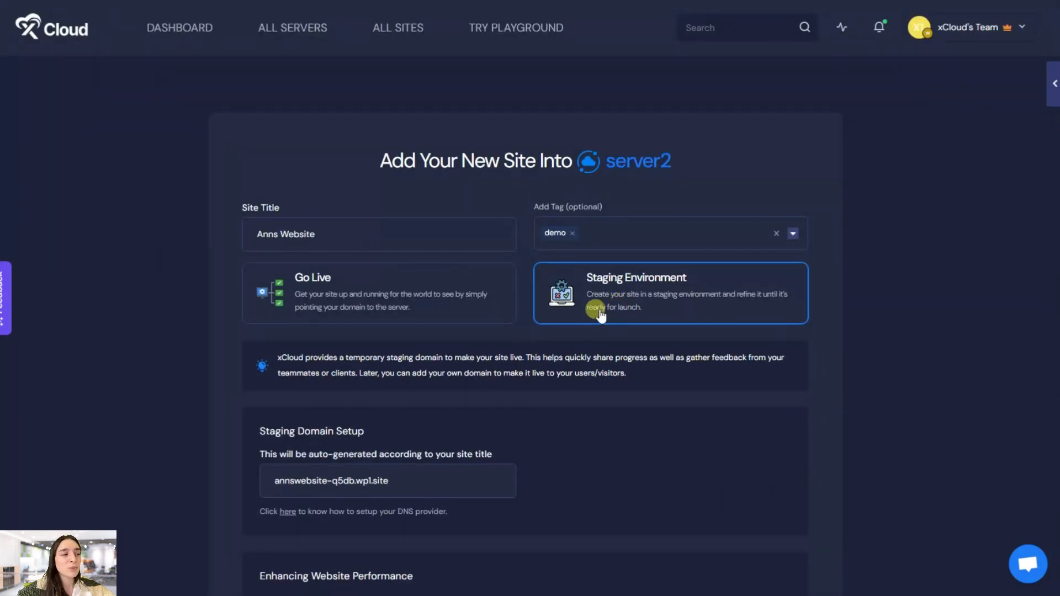
scroll(605, 318, "down", 1)
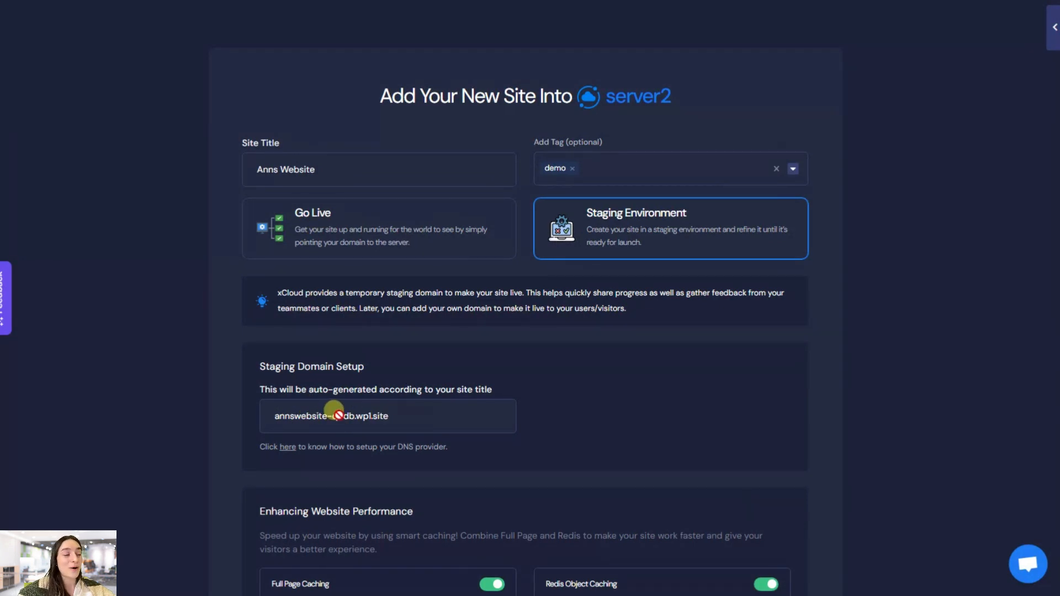
Step: Expand the new site's advanced settings and review the admin account, WordPress and PHP versions, deploy script and database options
scroll(336, 423, "down", 3)
scroll(336, 428, "down", 2)
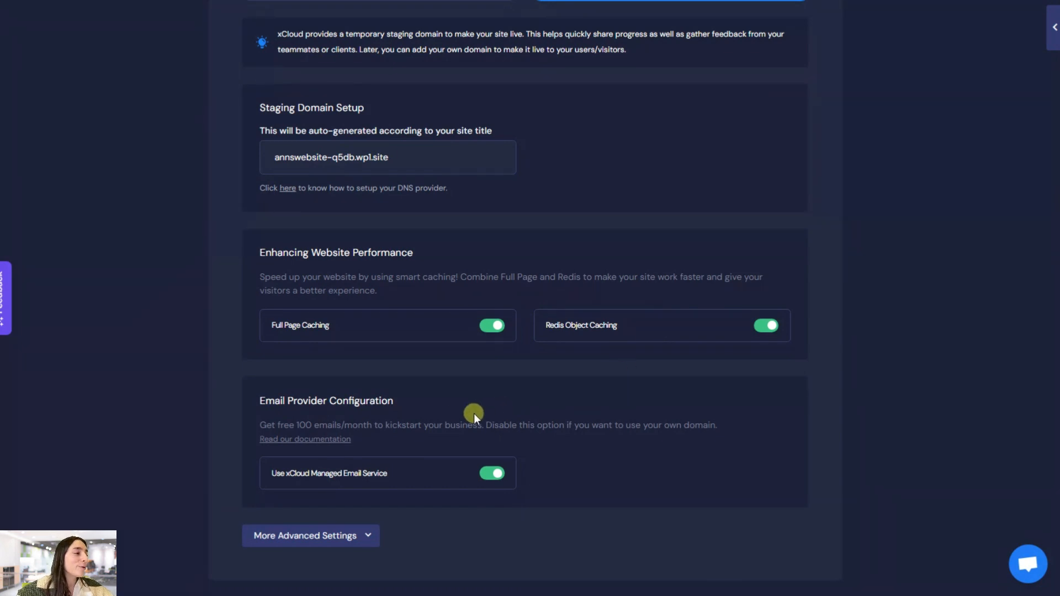
scroll(474, 413, "down", 2)
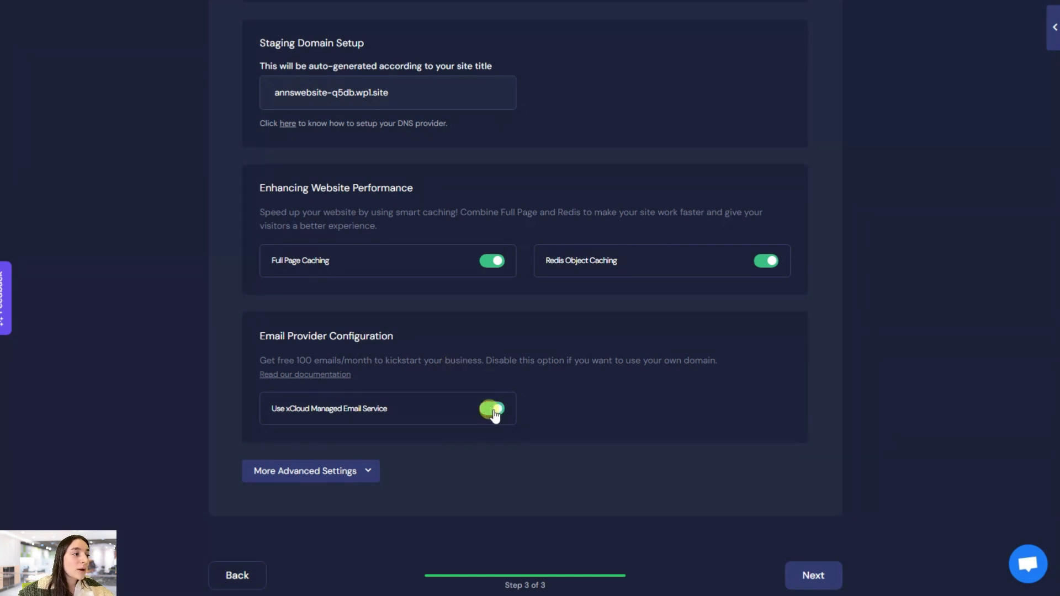
scroll(364, 441, "down", 1)
left_click(366, 425)
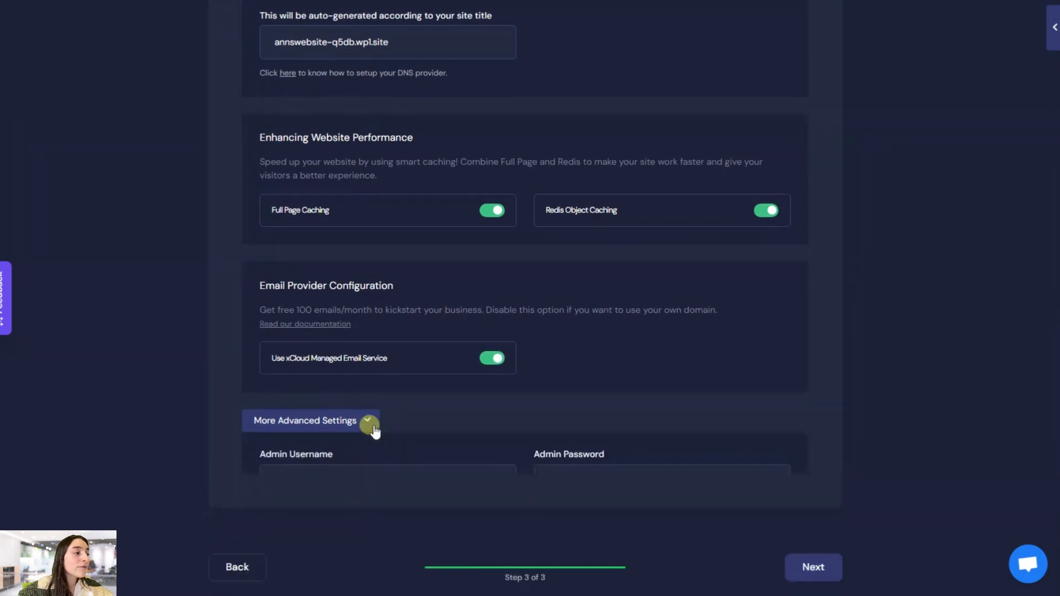
scroll(398, 397, "down", 2)
scroll(429, 380, "down", 2)
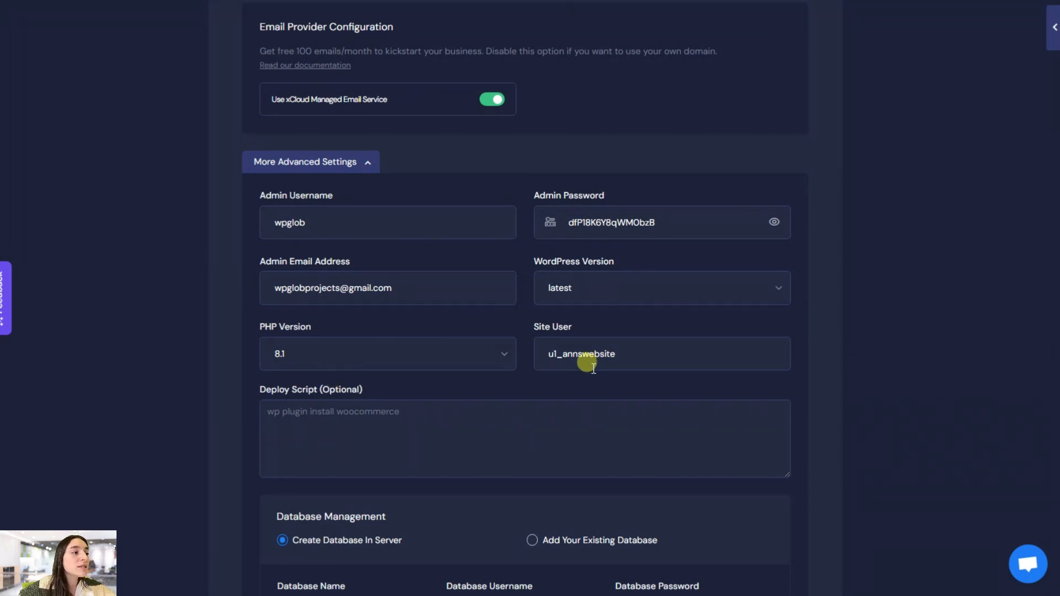
scroll(466, 407, "down", 2)
scroll(365, 454, "down", 1)
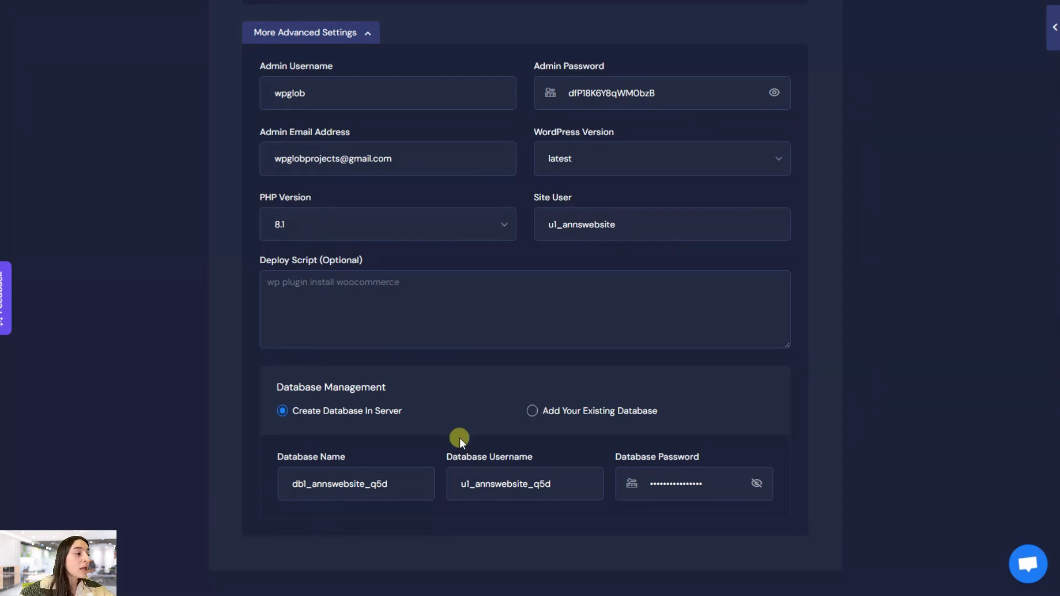
scroll(608, 408, "down", 1)
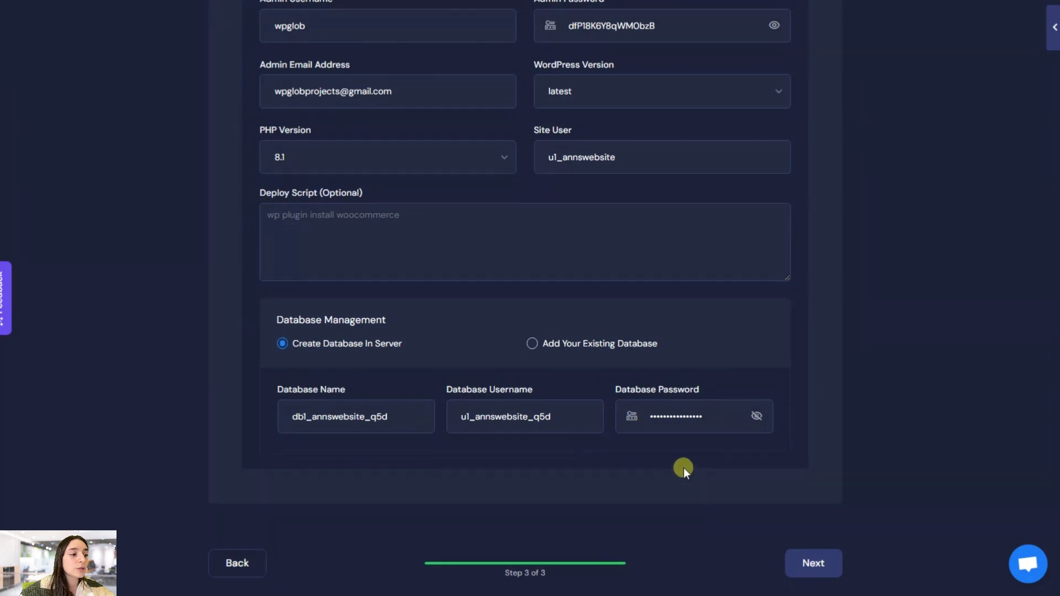
scroll(682, 469, "down", 1)
Step: Check the complete site form once more and submit it to start creating the WordPress staging site on server2
scroll(505, 470, "up", 12)
scroll(505, 471, "up", 3)
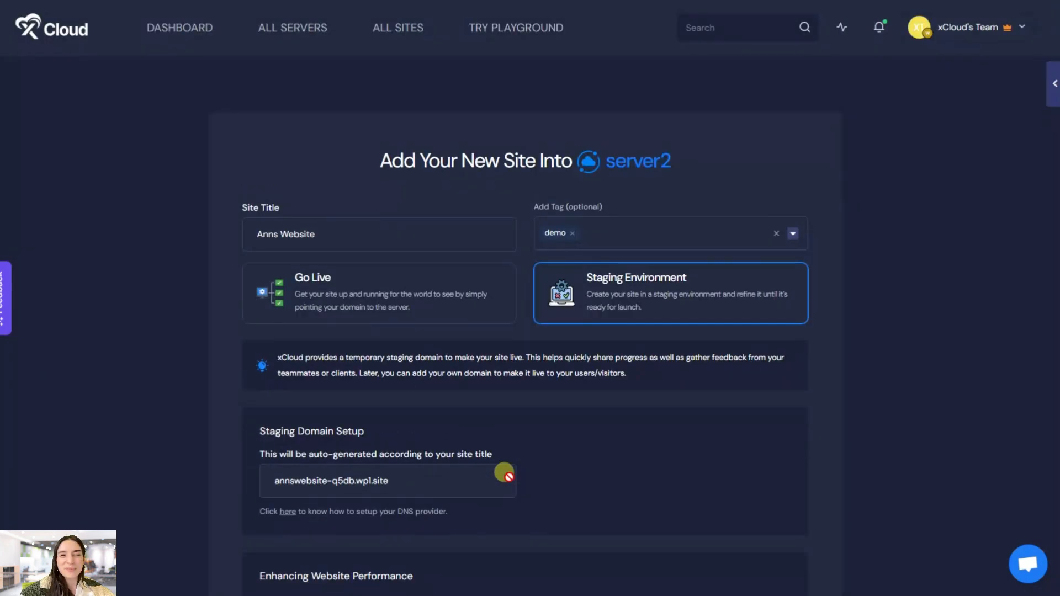
scroll(676, 405, "down", 15)
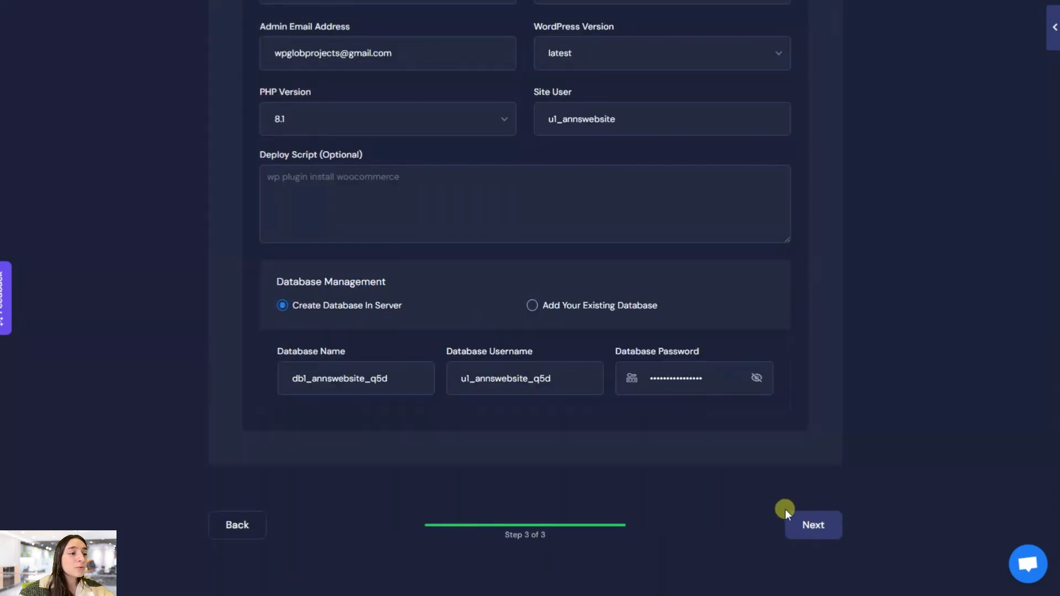
left_click(797, 524)
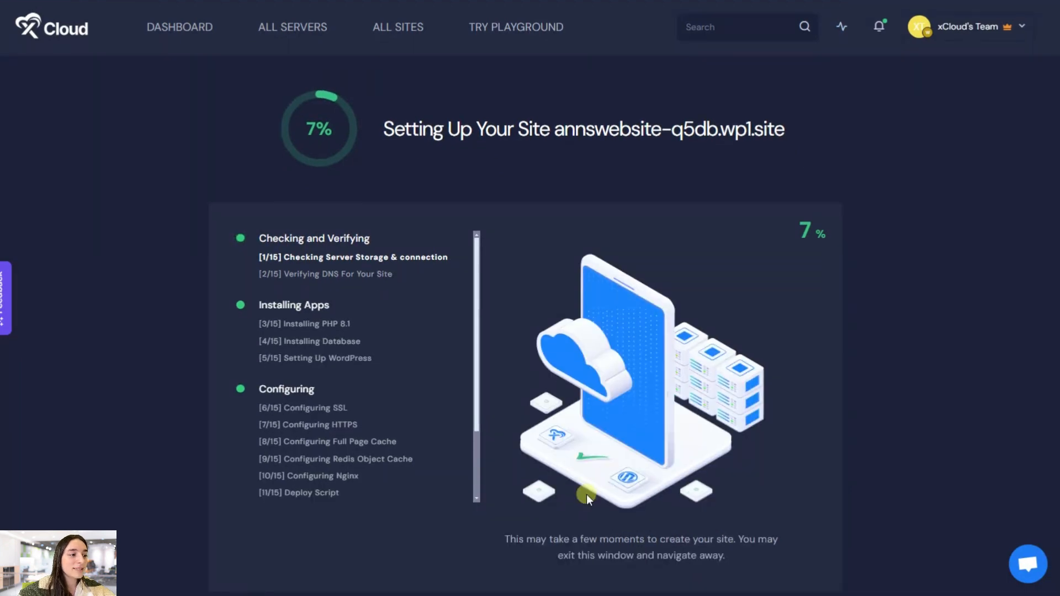
scroll(640, 474, "down", 1)
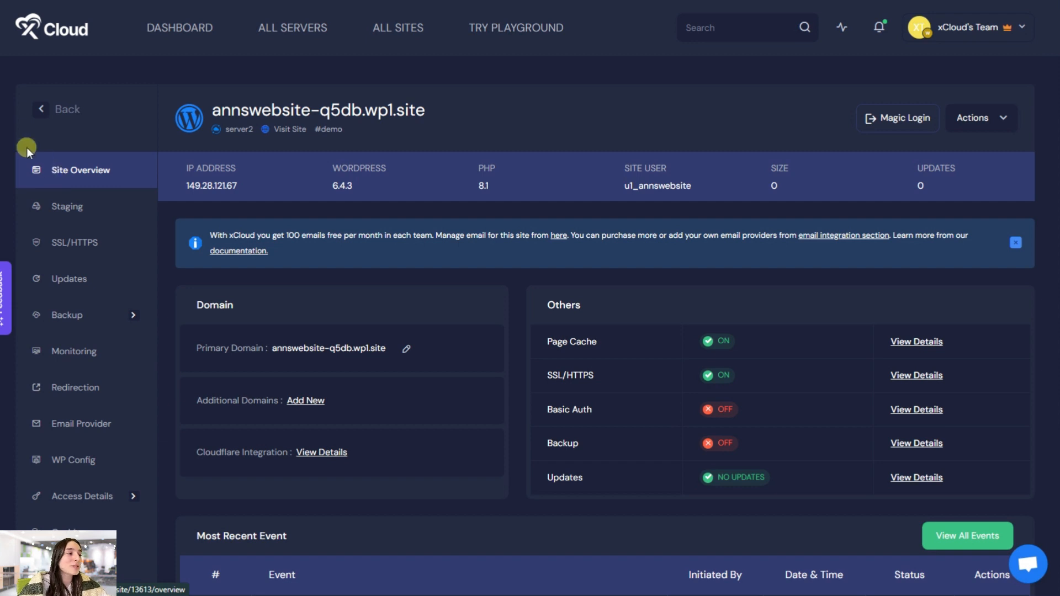
Step: Visit the new site through its primary domain, look through the whole default homepage, and close it again
left_click(289, 348)
scroll(385, 320, "down", 5)
scroll(386, 325, "down", 3)
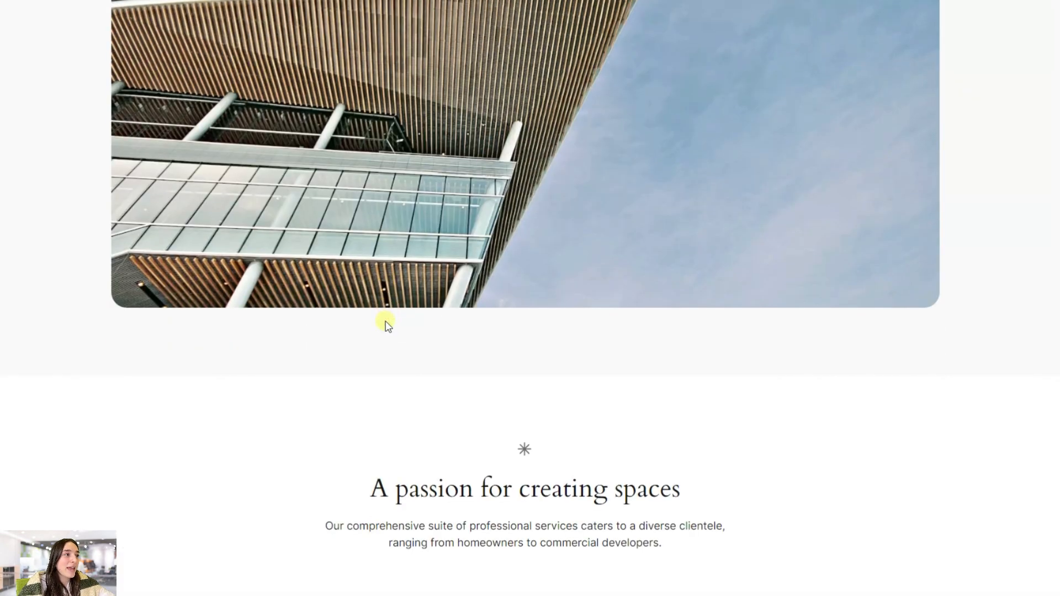
scroll(386, 325, "down", 15)
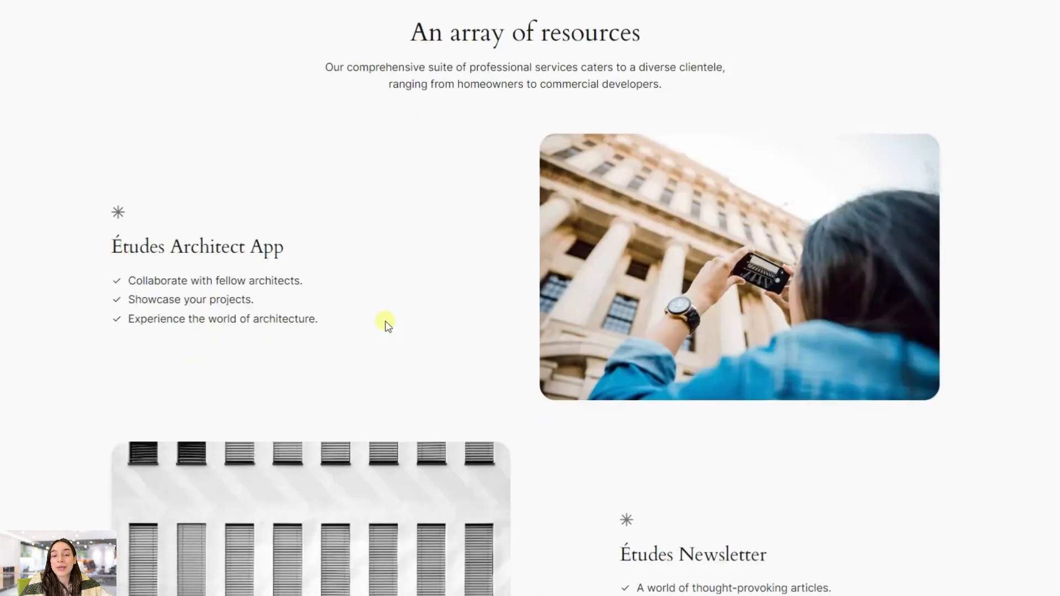
scroll(386, 325, "down", 20)
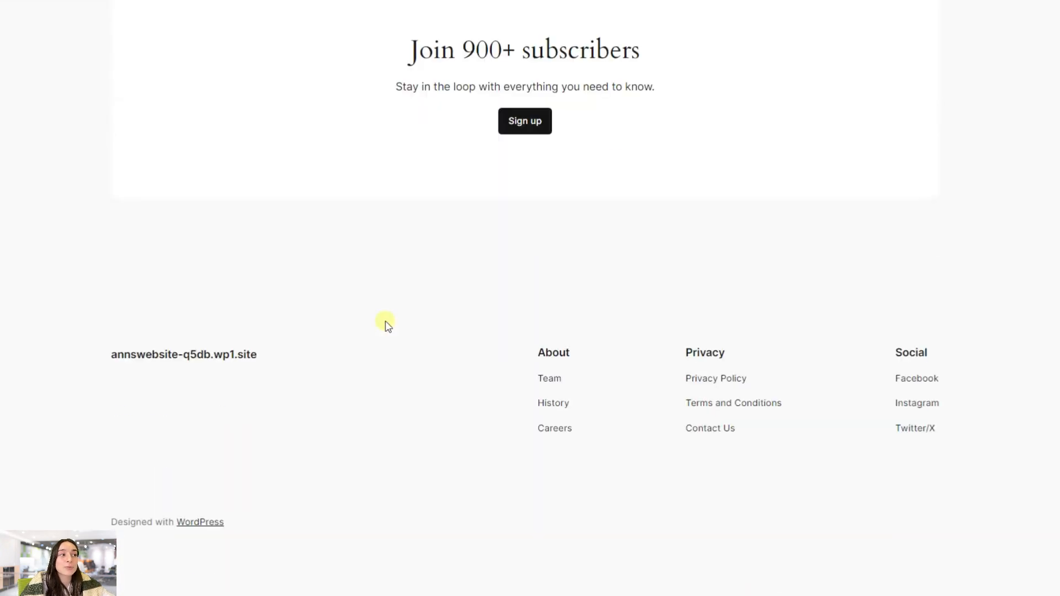
scroll(386, 325, "up", 20)
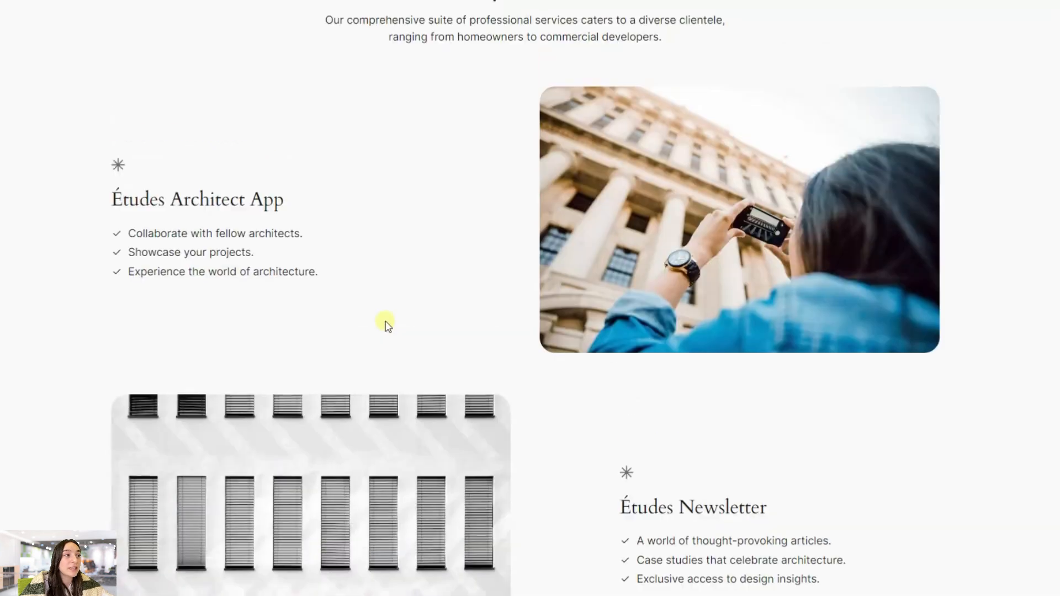
scroll(387, 325, "up", 12)
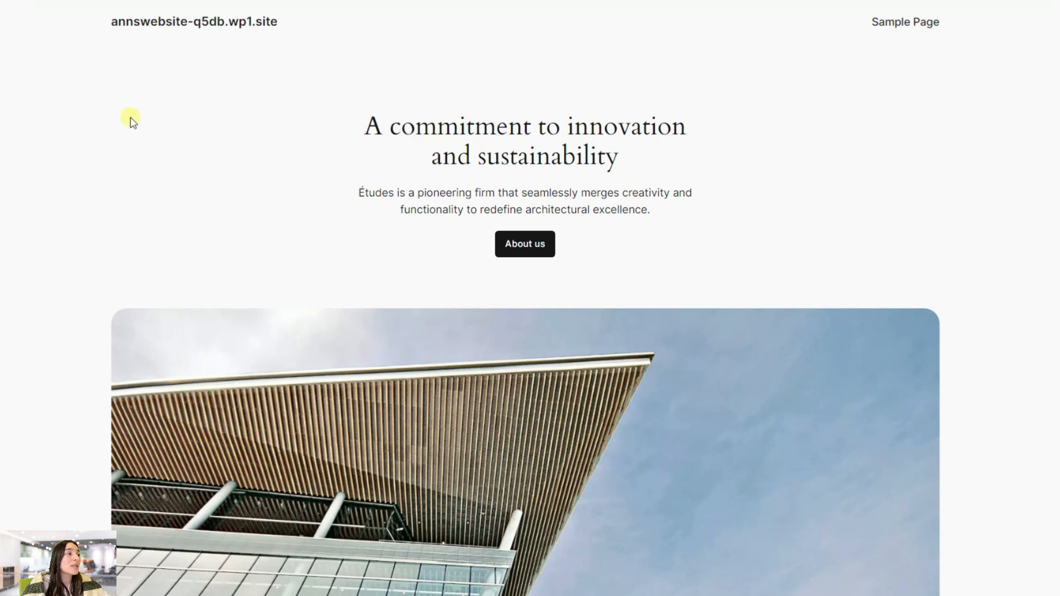
key("ctrl+w")
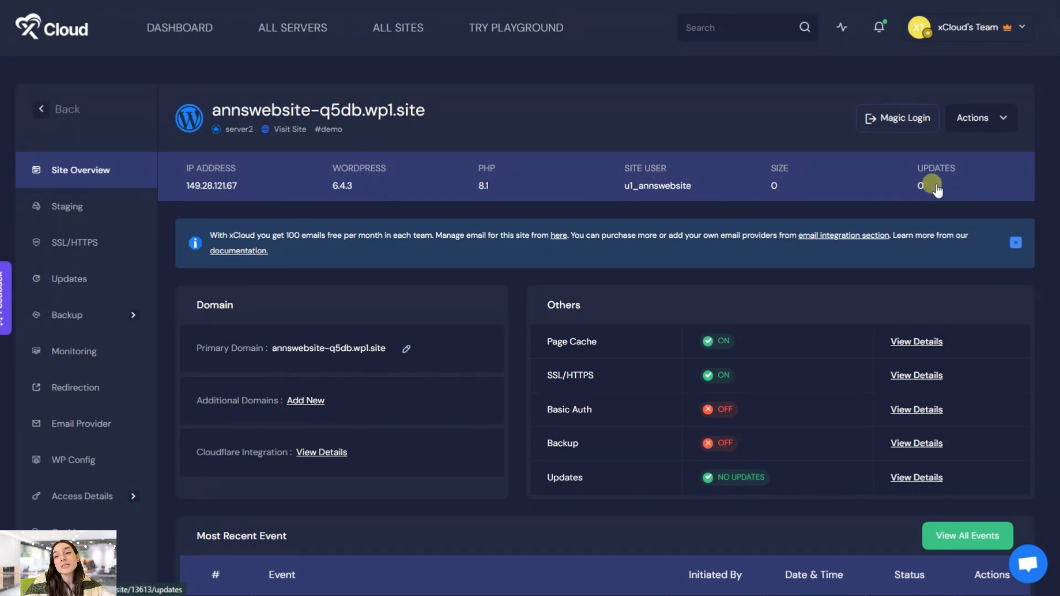
Step: Look over the actions available for the site, and examine its domain, feature status and recent events on the overview
left_click(1002, 117)
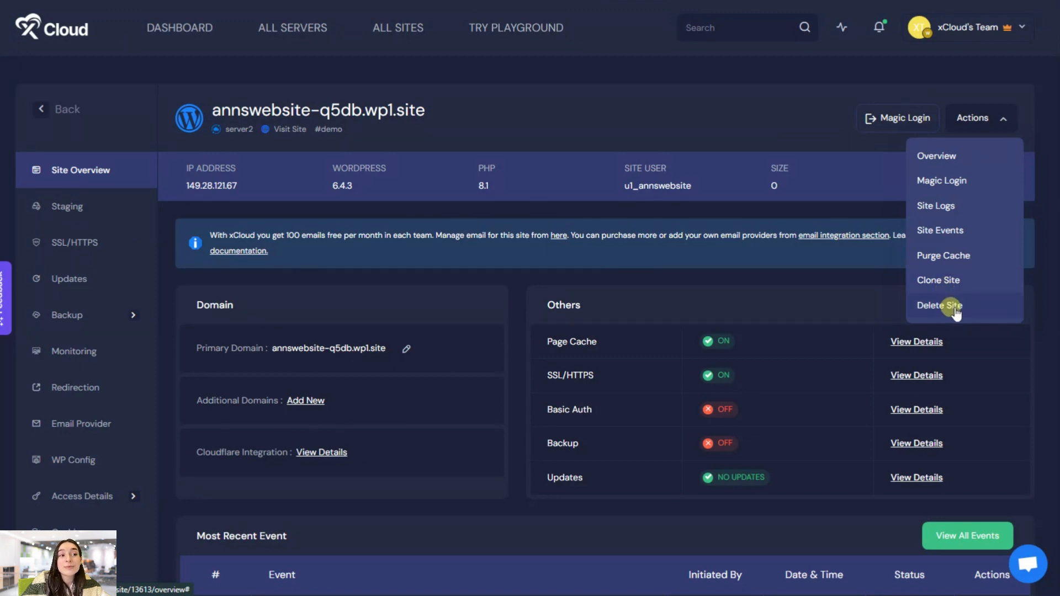
left_click(856, 277)
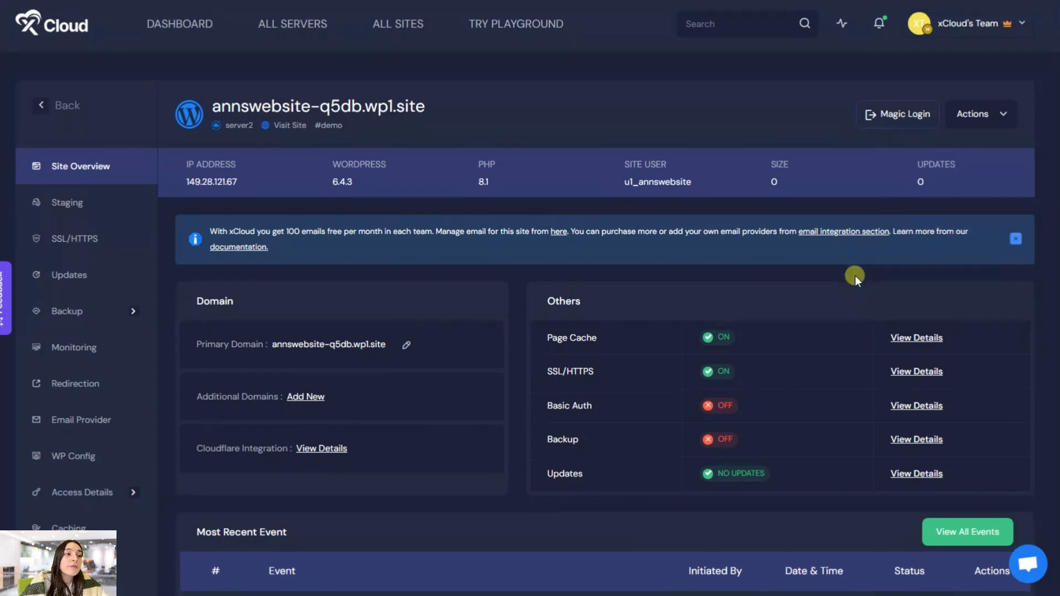
scroll(867, 298, "down", 3)
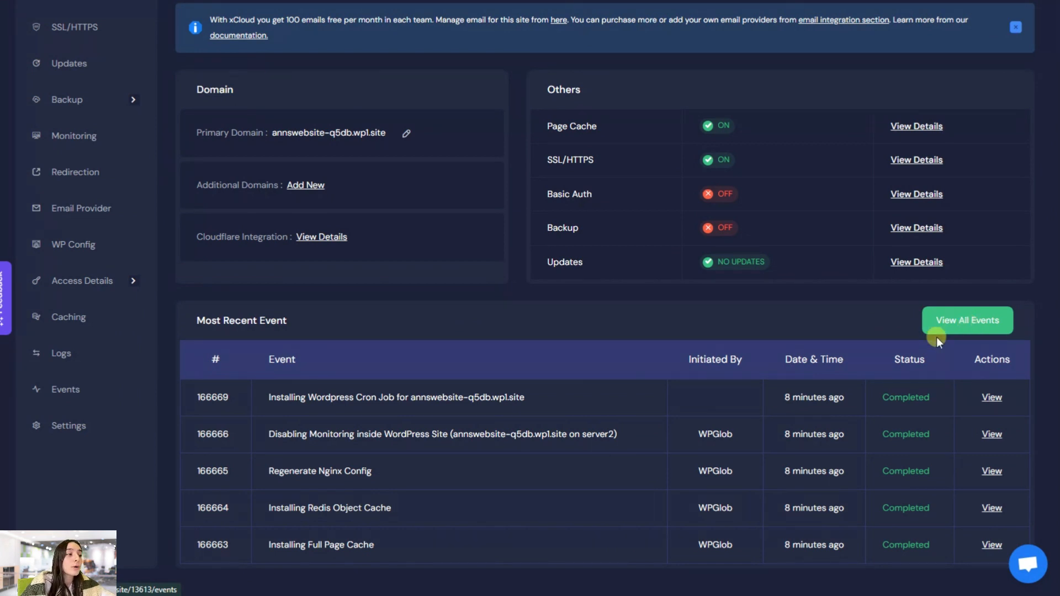
scroll(736, 365, "up", 1)
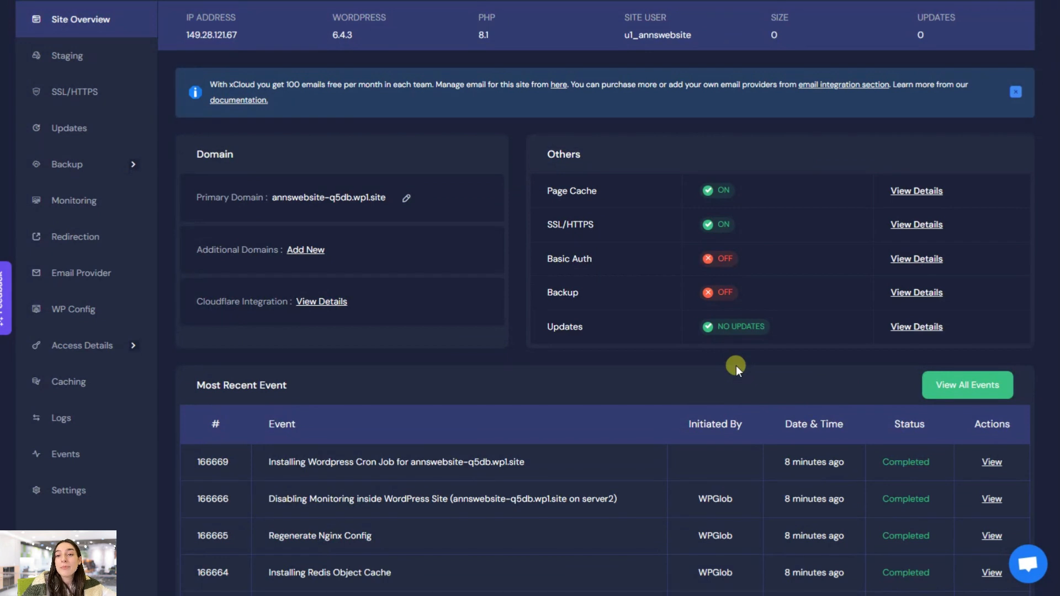
scroll(357, 396, "up", 3)
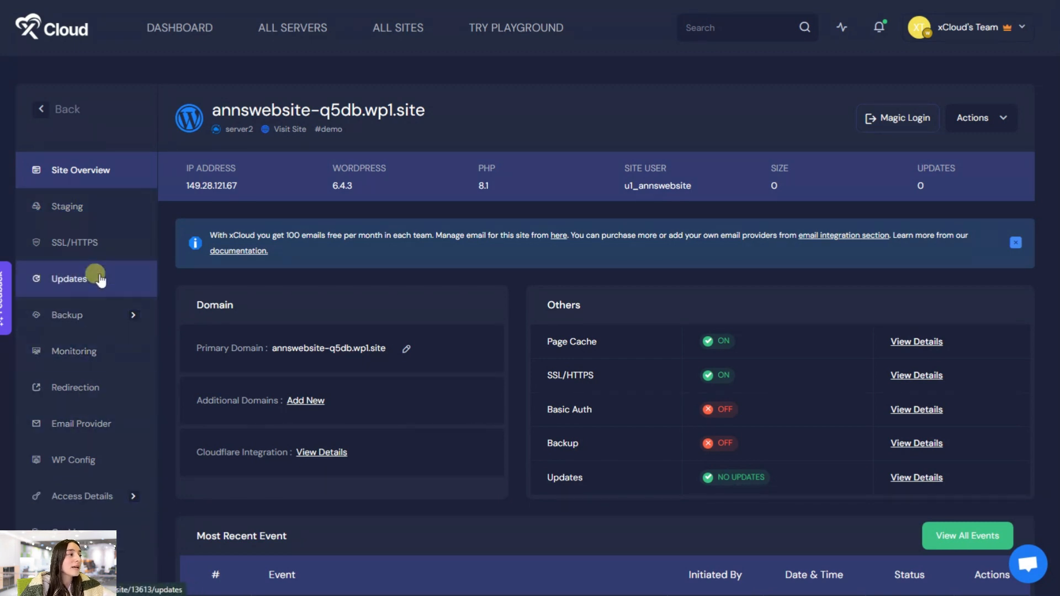
Step: Open the site's staging management and view the Go Live option with its domain setup, without entering a domain
left_click(89, 211)
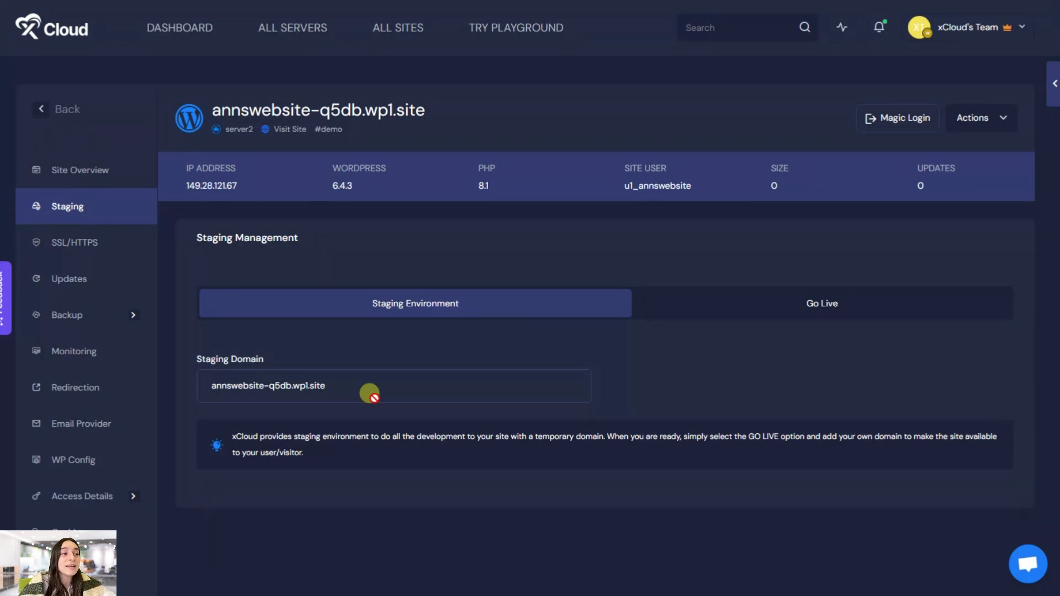
left_click(764, 304)
left_click(482, 434)
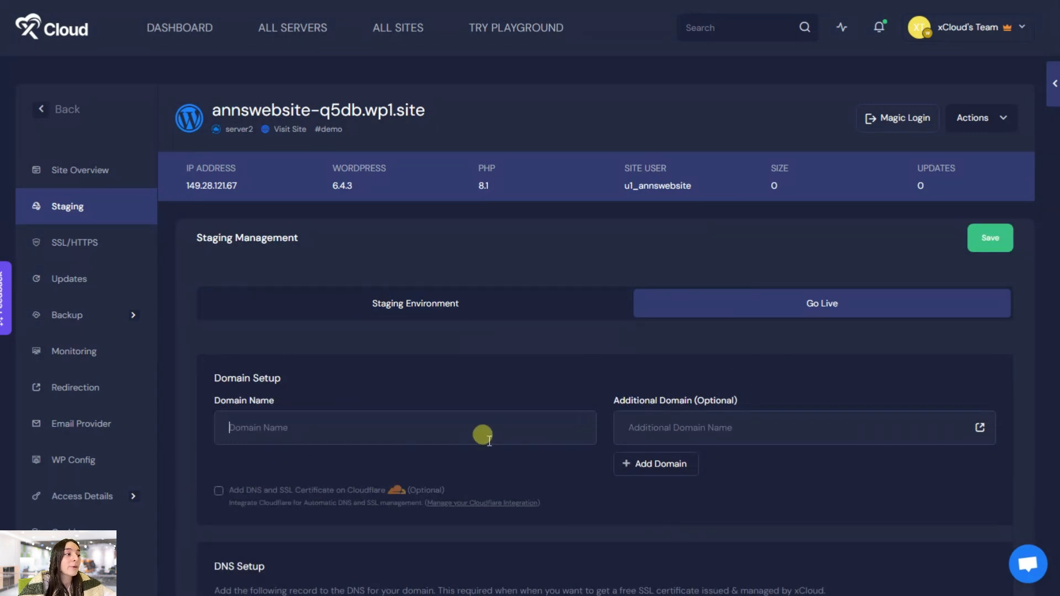
left_click(498, 387)
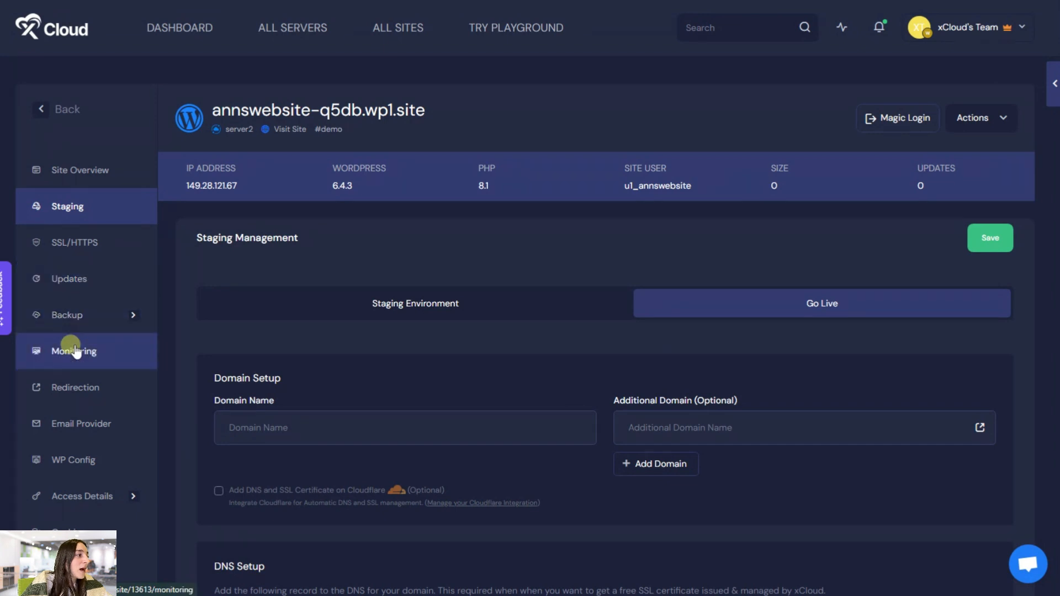
Step: Look through the site's backup options, email provider and caching settings, and open its full event history
left_click(71, 318)
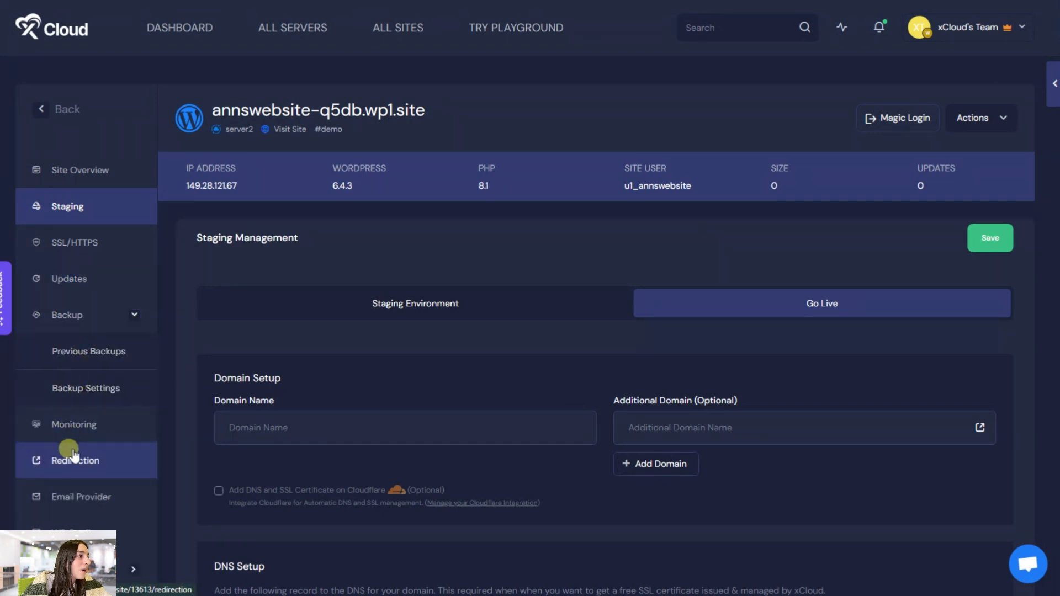
scroll(83, 469, "down", 3)
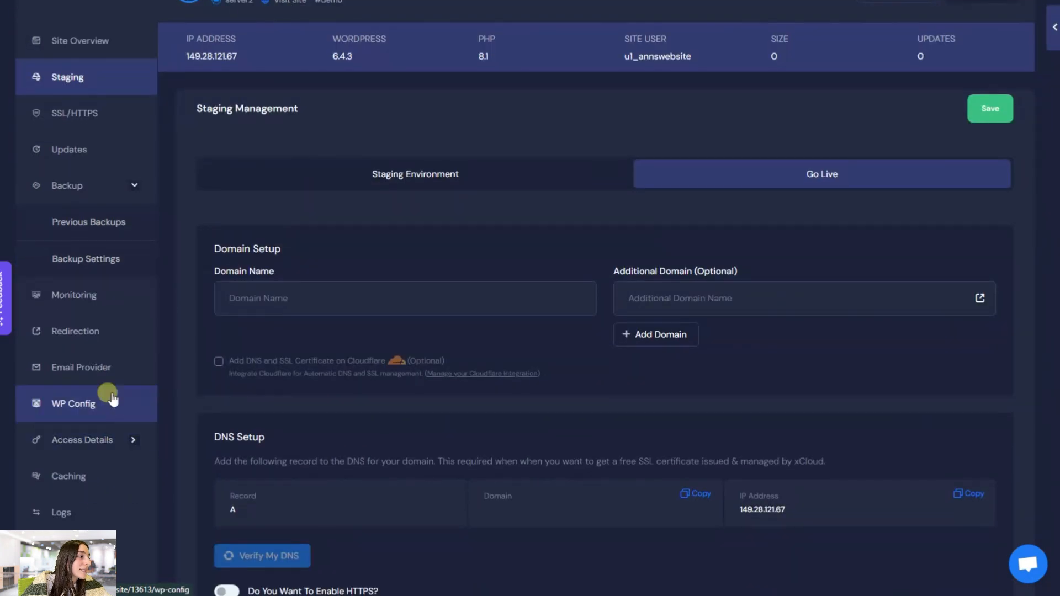
left_click(104, 369)
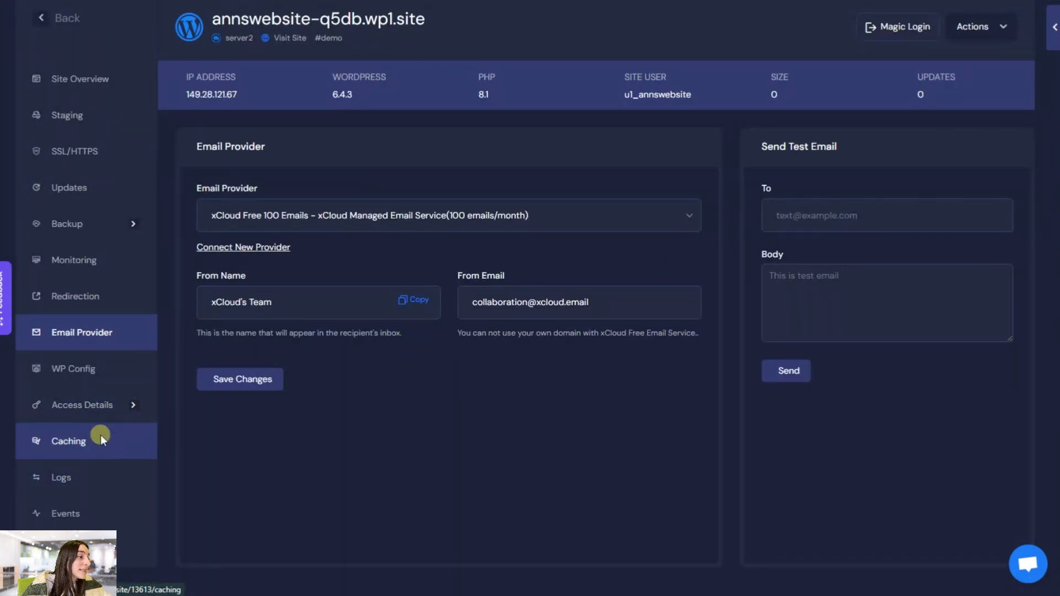
left_click(100, 436)
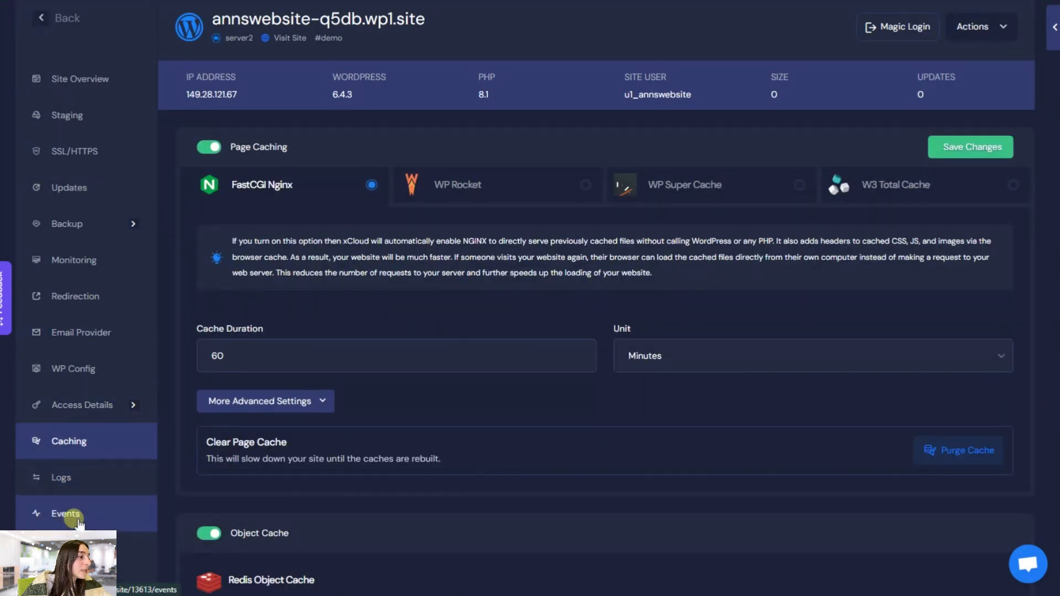
scroll(77, 523, "down", 1)
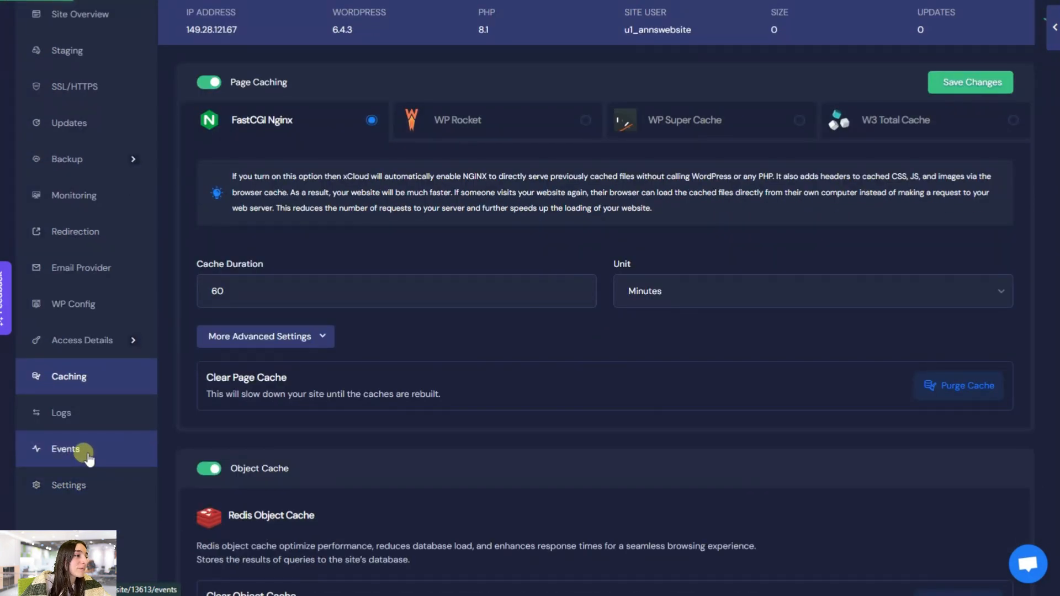
left_click(87, 452)
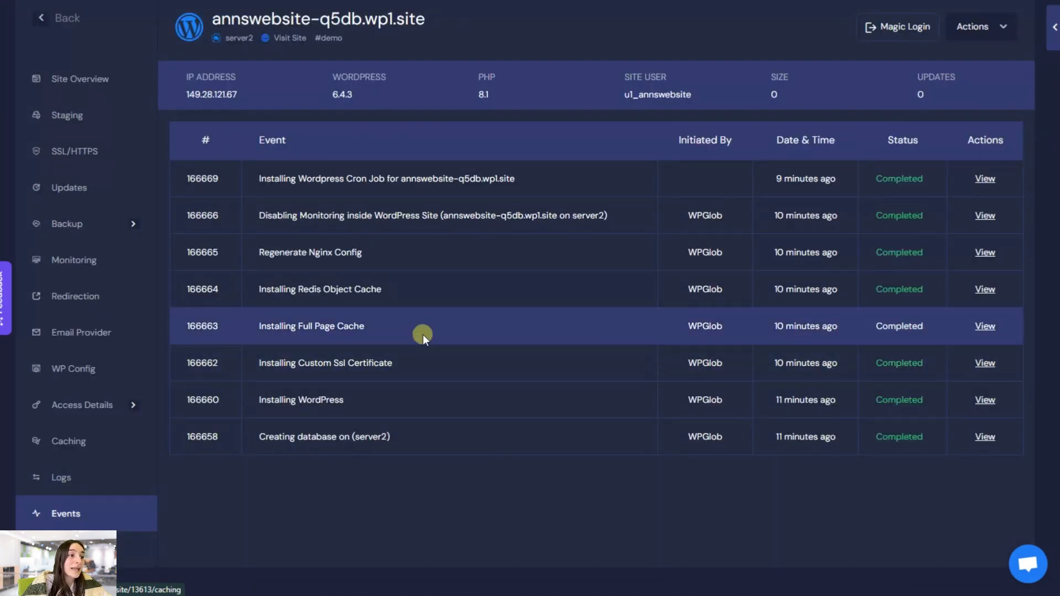